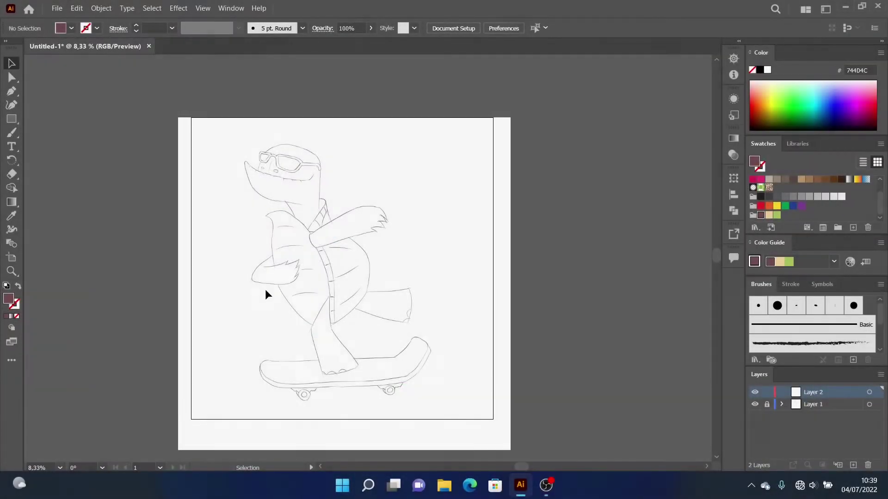
# Step: Set the 15 pt and 5 pt round brushes' Size and Angle to Pressure
pyautogui.doubleClick(777, 305)
pyautogui.click(495, 309)
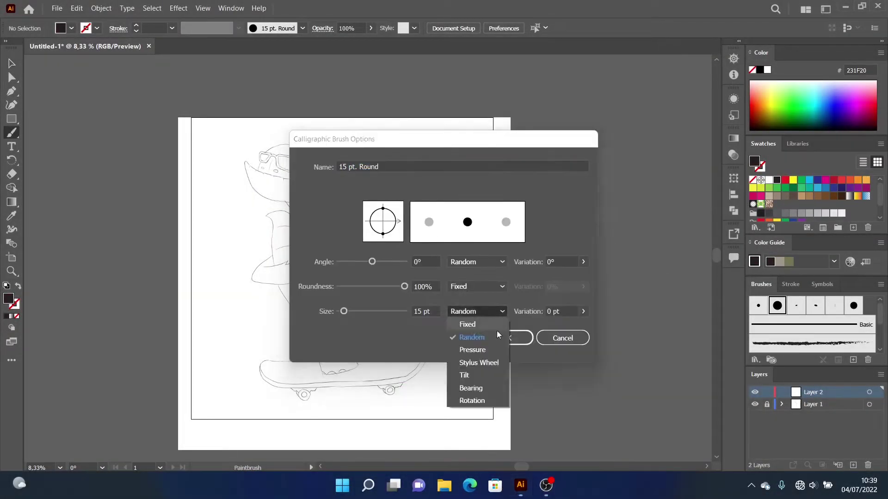
pyautogui.click(476, 349)
pyautogui.click(507, 337)
pyautogui.doubleClick(759, 305)
pyautogui.click(508, 259)
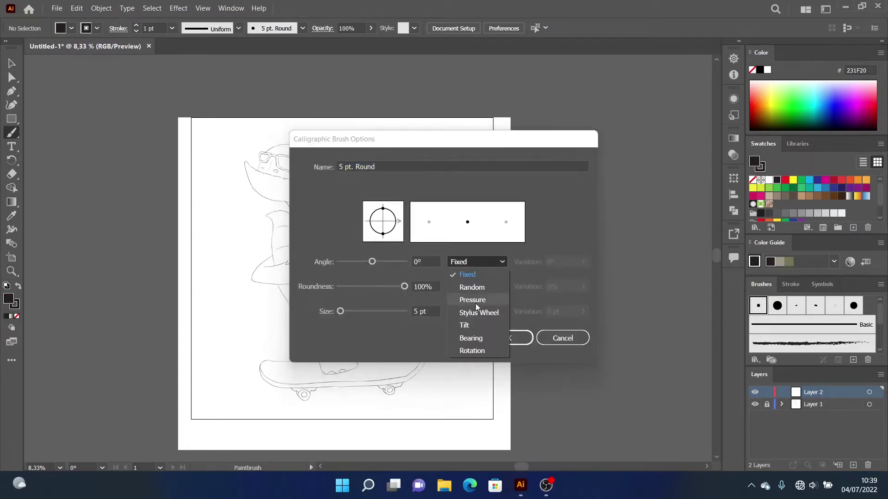
pyautogui.click(475, 301)
pyautogui.click(476, 340)
pyautogui.press('Return')
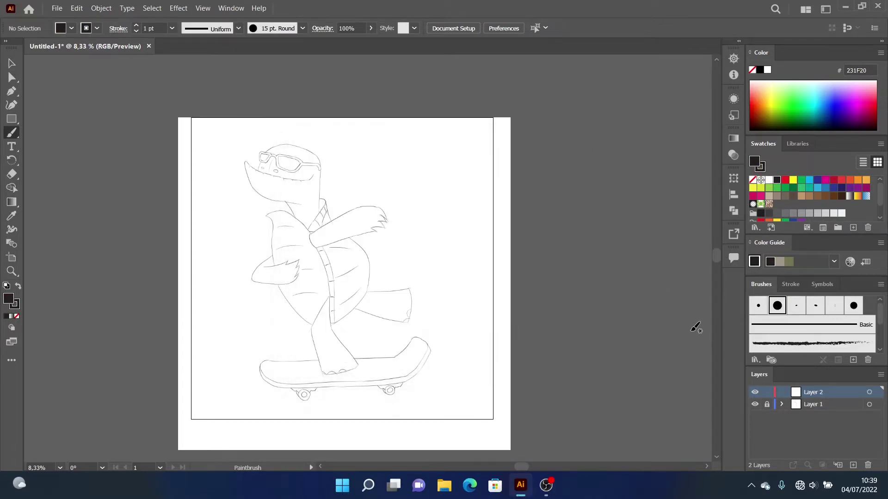
# Step: Lower the sketch on Layer 1 to 49% opacity, relock it, and make Layer 2 active
pyautogui.scroll(5, 268, 186)
pyautogui.click(768, 405)
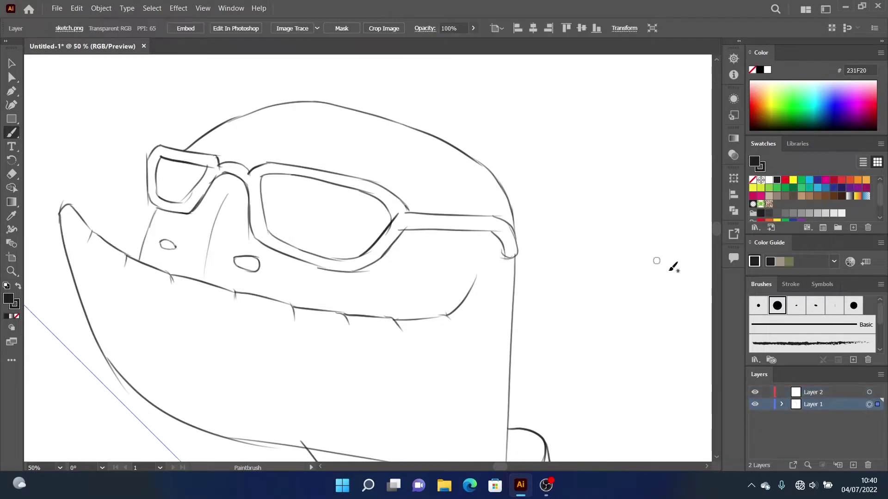
pyautogui.click(733, 155)
pyautogui.moveTo(683, 163); pyautogui.dragTo(673, 162)
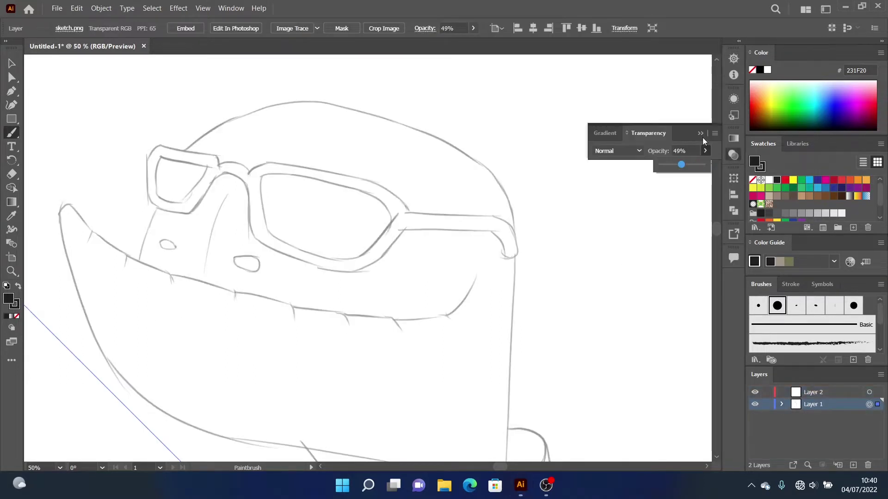
pyautogui.click(733, 155)
pyautogui.click(767, 405)
pyautogui.click(813, 392)
pyautogui.scroll(2, 227, 171)
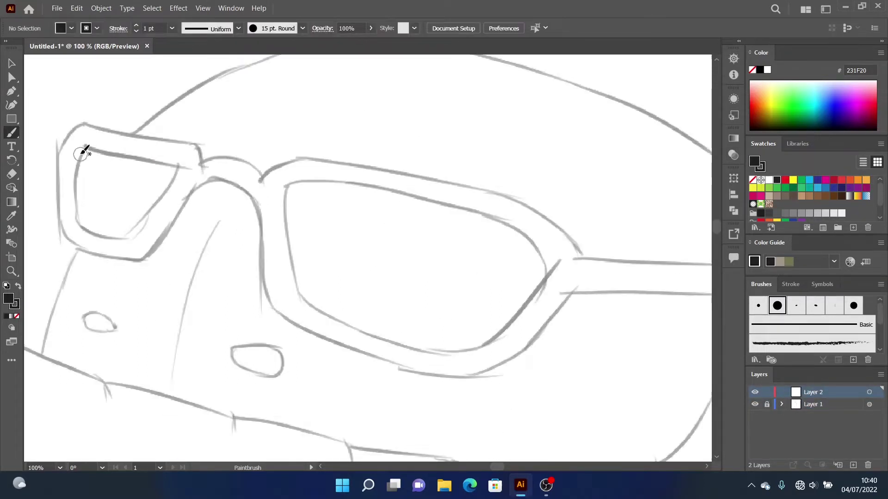
# Step: Ink the left sunglass lens outline, redoing rough strokes
pyautogui.moveTo(87, 147)
pyautogui.mouseDown()
pyautogui.moveTo(178, 172)
pyautogui.moveTo(124, 236)
pyautogui.moveTo(181, 169)
pyautogui.mouseUp()
pyautogui.hotkey('ctrl', 'z')
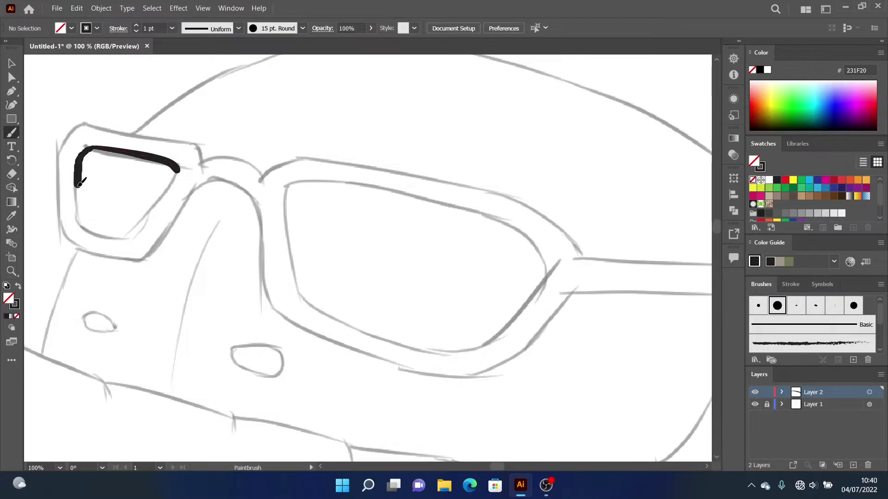
pyautogui.moveTo(78, 184); pyautogui.dragTo(180, 169)
pyautogui.hotkey('ctrl', 'z')
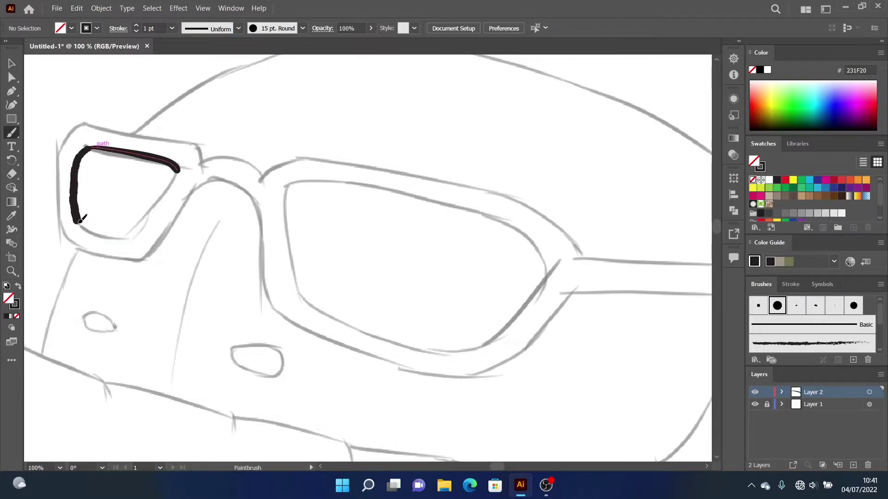
pyautogui.moveTo(80, 219); pyautogui.dragTo(179, 170)
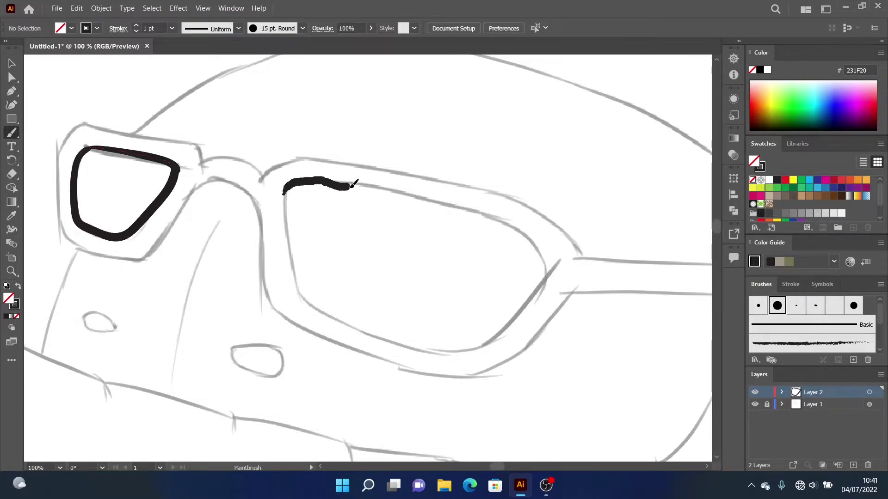
pyautogui.moveTo(352, 185); pyautogui.dragTo(546, 277)
pyautogui.hotkey('ctrl', 'z')
pyautogui.moveTo(285, 194); pyautogui.dragTo(375, 178)
pyautogui.hotkey('ctrl', 'z')
pyautogui.hotkey('ctrl', 'z')
pyautogui.hotkey('ctrl', 'z')
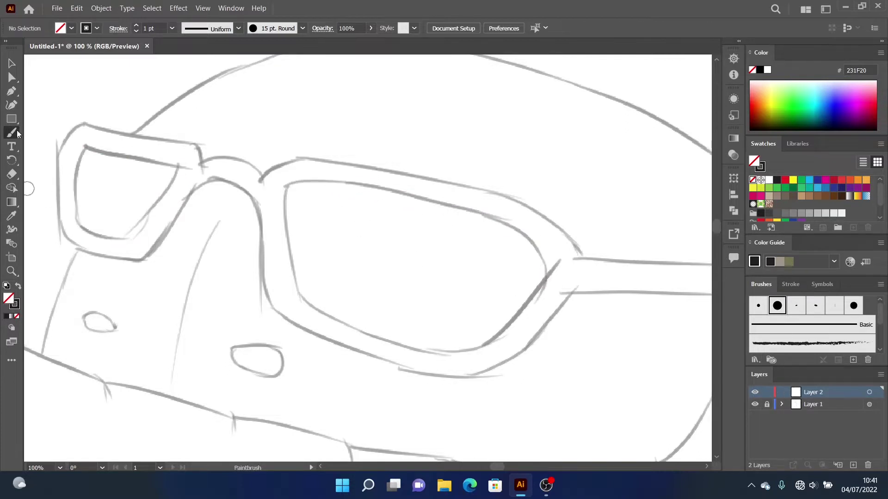
pyautogui.moveTo(78, 162); pyautogui.dragTo(180, 163)
pyautogui.hotkey('ctrl', 'z')
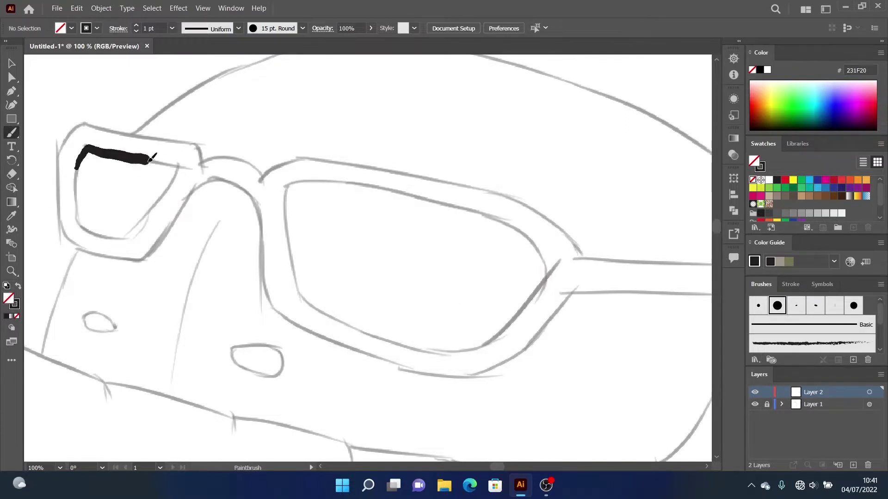
pyautogui.moveTo(82, 149)
pyautogui.mouseDown()
pyautogui.moveTo(179, 172)
pyautogui.moveTo(139, 226)
pyautogui.moveTo(179, 172)
pyautogui.mouseUp()
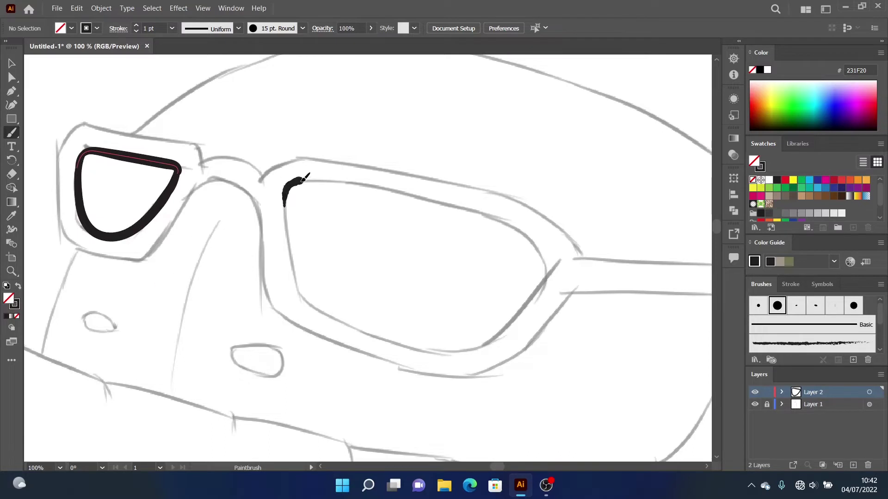
# Step: Ink the right lens outline and the outer frame over the bridge
pyautogui.moveTo(305, 177); pyautogui.dragTo(551, 276)
pyautogui.hotkey('ctrl', 'z')
pyautogui.moveTo(285, 187); pyautogui.dragTo(552, 277)
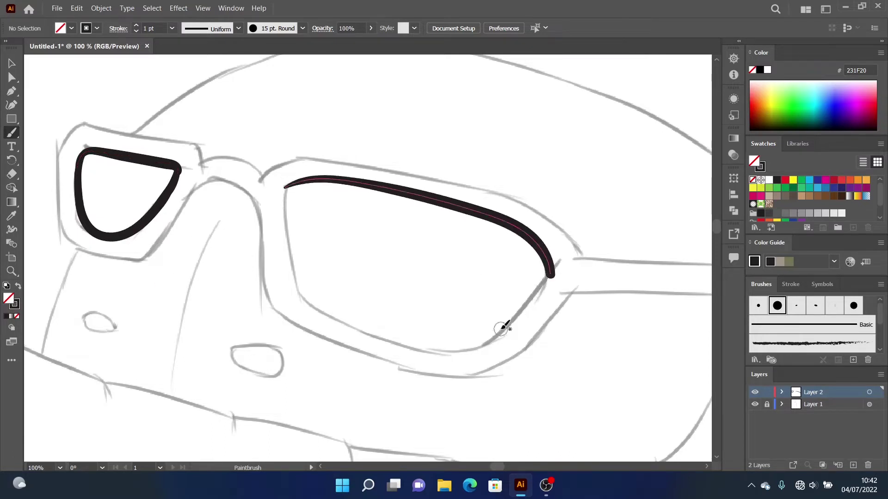
pyautogui.hotkey('ctrl', 'z')
pyautogui.moveTo(288, 186)
pyautogui.mouseDown()
pyautogui.moveTo(550, 276)
pyautogui.moveTo(286, 196)
pyautogui.moveTo(550, 277)
pyautogui.mouseUp()
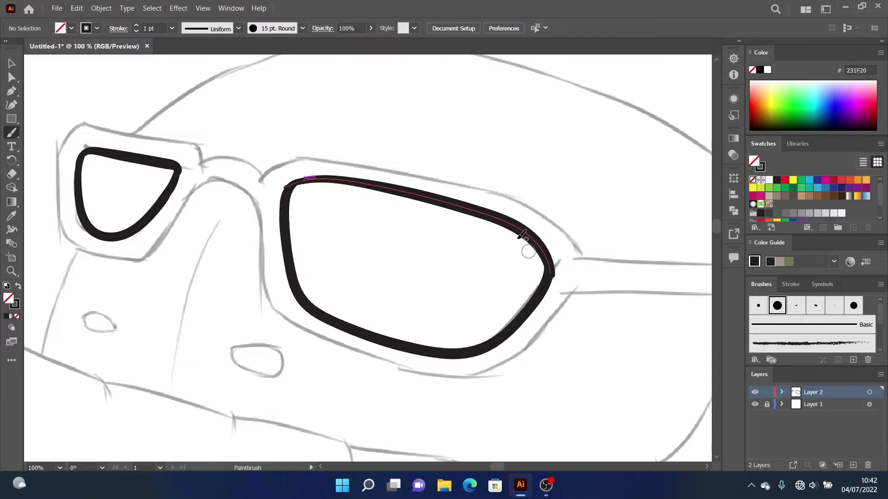
pyautogui.press('a')
pyautogui.moveTo(525, 235); pyautogui.dragTo(557, 262)
pyautogui.hotkey('ctrl', 'z')
pyautogui.press('b')
pyautogui.moveTo(252, 157)
pyautogui.mouseDown()
pyautogui.moveTo(432, 240)
pyautogui.moveTo(326, 343)
pyautogui.moveTo(479, 413)
pyautogui.mouseUp()
pyautogui.moveTo(577, 180); pyautogui.dragTo(379, 136)
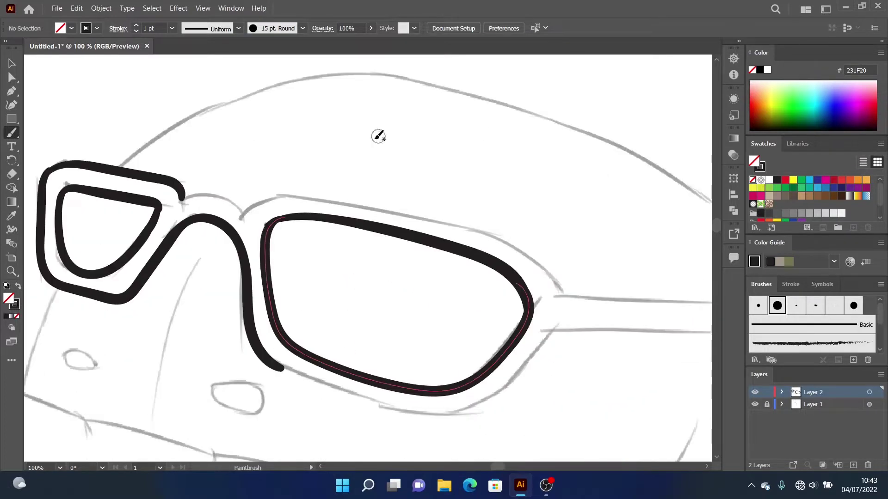
pyautogui.moveTo(307, 198); pyautogui.dragTo(571, 296)
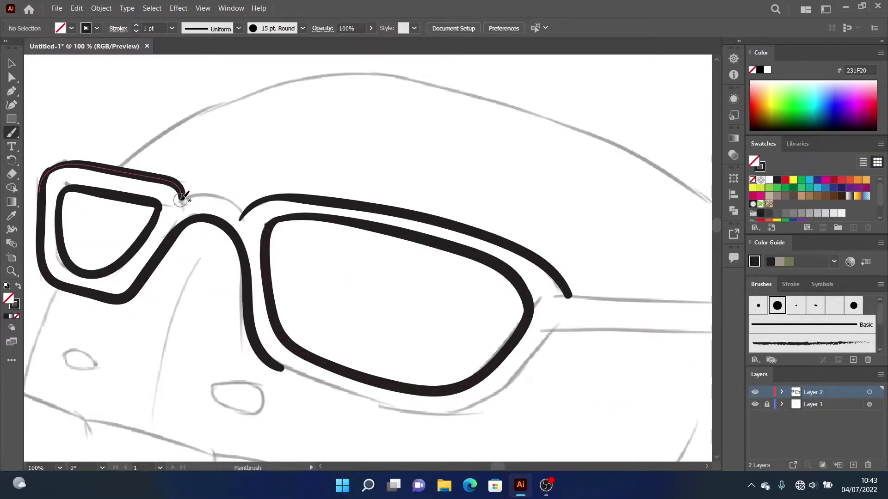
# Step: Ink the temple arm's top, end and lower edges, plus the frame's bottom edge
pyautogui.moveTo(252, 214); pyautogui.dragTo(100, 205)
pyautogui.moveTo(402, 296)
pyautogui.mouseDown()
pyautogui.moveTo(447, 294)
pyautogui.moveTo(629, 377)
pyautogui.moveTo(439, 331)
pyautogui.mouseUp()
pyautogui.hotkey('ctrl', 'z')
pyautogui.moveTo(407, 293)
pyautogui.mouseDown()
pyautogui.moveTo(482, 298)
pyautogui.moveTo(621, 376)
pyautogui.moveTo(545, 334)
pyautogui.mouseUp()
pyautogui.hotkey('ctrl', 'z')
pyautogui.moveTo(402, 296)
pyautogui.mouseDown()
pyautogui.moveTo(601, 304)
pyautogui.moveTo(575, 333)
pyautogui.mouseUp()
pyautogui.hotkey('ctrl', 'z')
pyautogui.moveTo(404, 295); pyautogui.dragTo(612, 313)
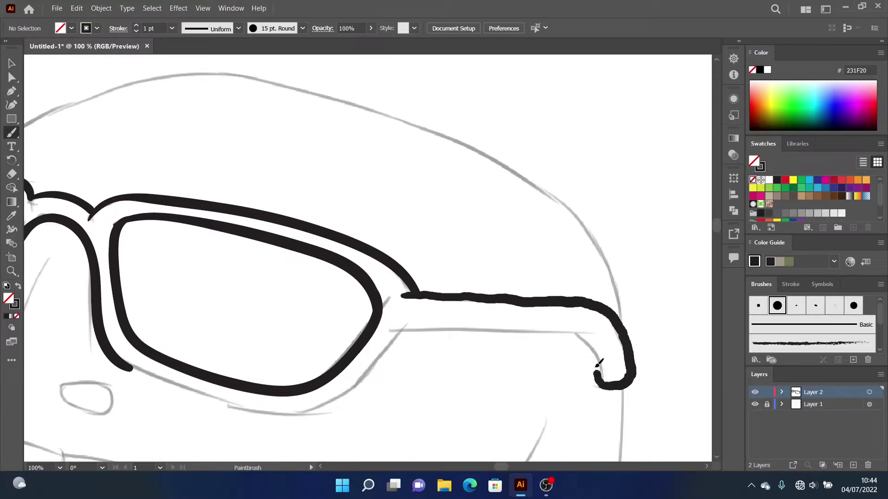
pyautogui.moveTo(596, 366); pyautogui.dragTo(574, 332)
pyautogui.moveTo(416, 326); pyautogui.dragTo(573, 331)
pyautogui.moveTo(130, 368); pyautogui.dragTo(407, 329)
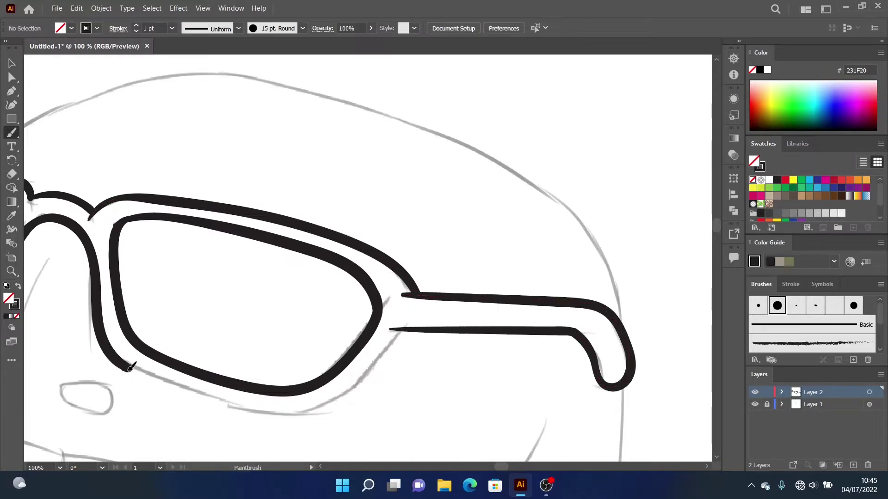
# Step: Ink the top outline of the head and pull its end onto the temple arm
pyautogui.hotkey('ctrl', '-')
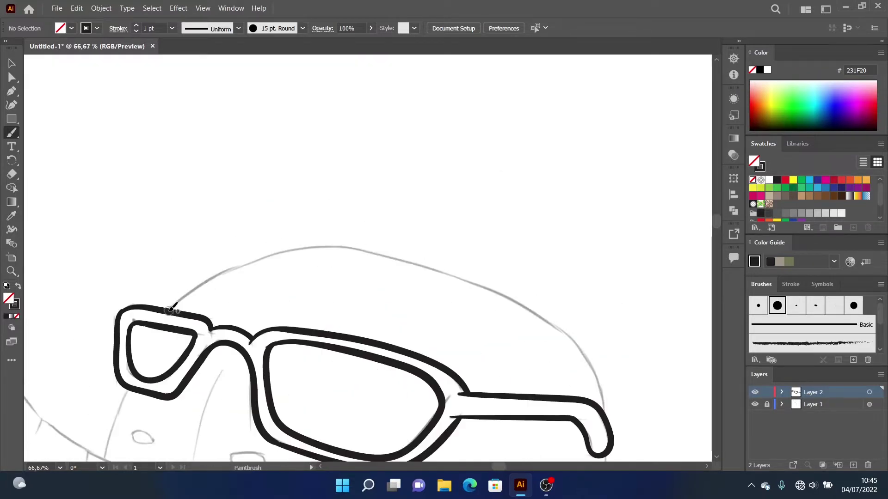
pyautogui.moveTo(171, 306)
pyautogui.mouseDown()
pyautogui.moveTo(367, 244)
pyautogui.moveTo(603, 379)
pyautogui.mouseUp()
pyautogui.hotkey('ctrl', 'z')
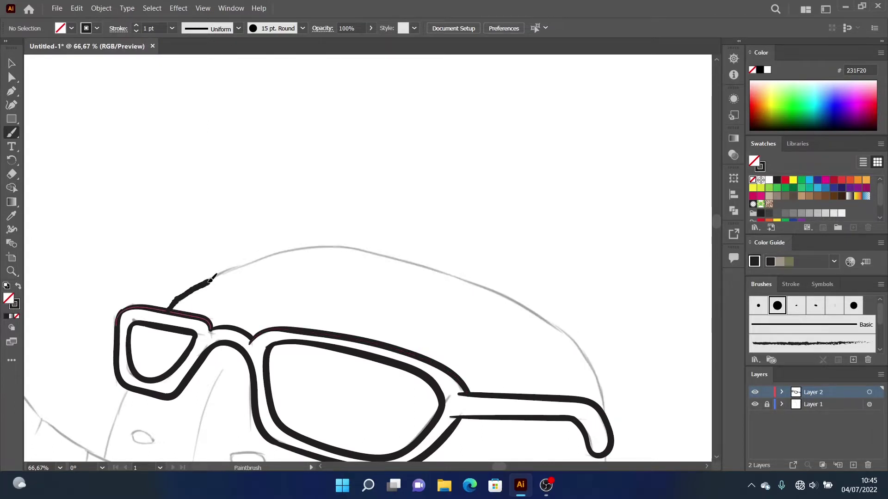
pyautogui.press('a')
pyautogui.moveTo(213, 276)
pyautogui.mouseDown()
pyautogui.moveTo(601, 414)
pyautogui.moveTo(605, 426)
pyautogui.mouseUp()
pyautogui.hotkey('ctrl', '+')
# Step: Fill both nostrils with black paintbrush strokes
pyautogui.hotkey('ctrl', '-')
pyautogui.hotkey('ctrl', '-')
pyautogui.click(618, 396)
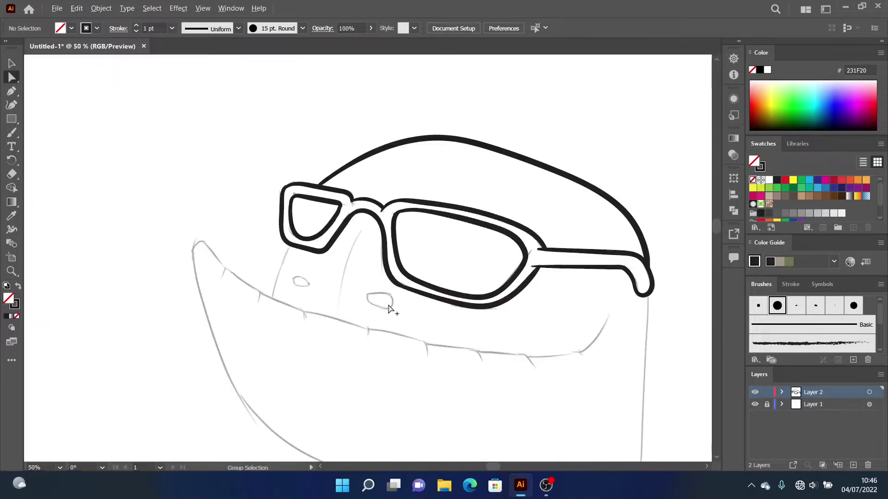
pyautogui.scroll(3, 388, 308)
pyautogui.press('b')
pyautogui.moveTo(344, 261)
pyautogui.mouseDown()
pyautogui.moveTo(406, 254)
pyautogui.moveTo(393, 286)
pyautogui.moveTo(370, 278)
pyautogui.mouseUp()
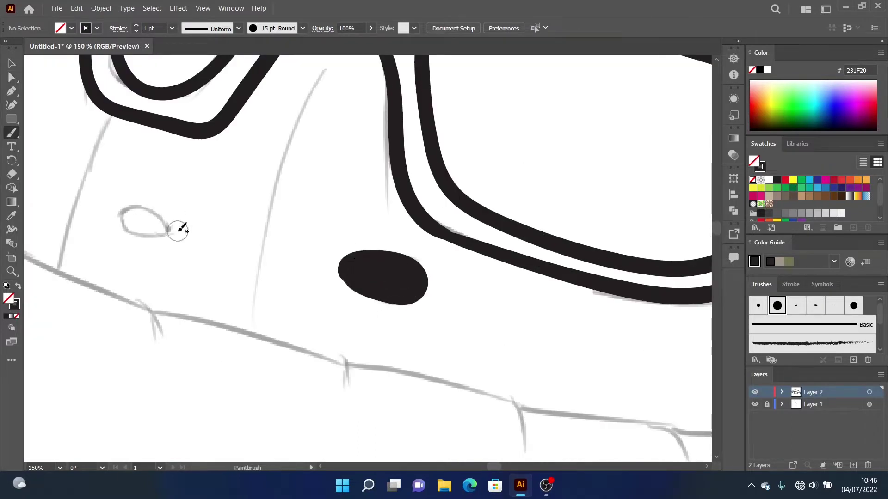
pyautogui.moveTo(178, 229); pyautogui.dragTo(169, 233)
pyautogui.hotkey('ctrl', 'z')
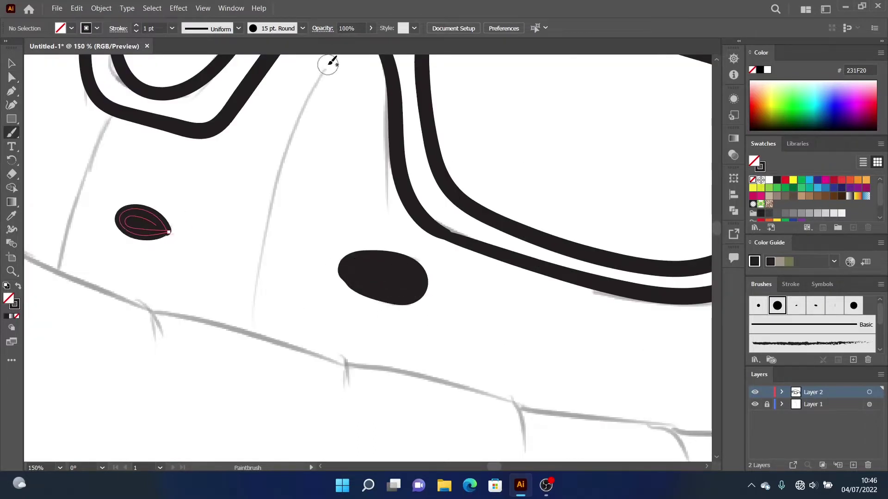
# Step: Draw the long line down the snout
pyautogui.moveTo(301, 126); pyautogui.dragTo(256, 317)
pyautogui.hotkey('ctrl', 'z')
pyautogui.hotkey('ctrl', '-')
pyautogui.hotkey('ctrl', '-')
pyautogui.hotkey('ctrl', '+')
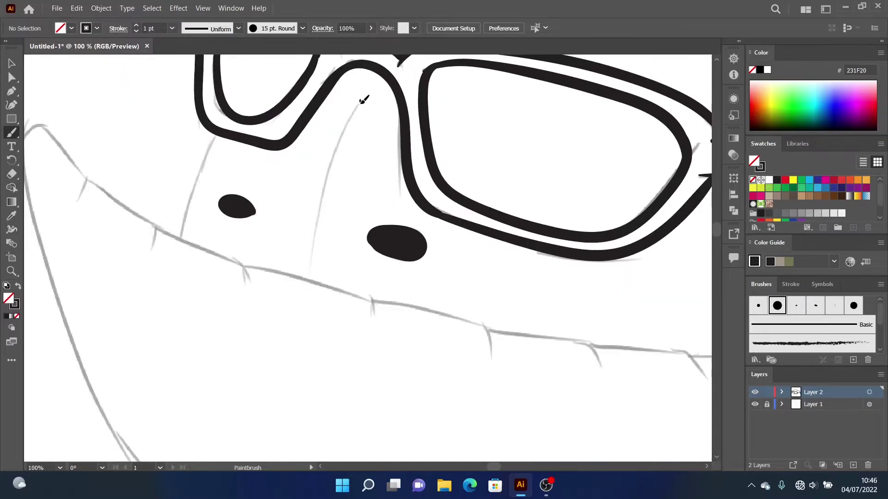
pyautogui.moveTo(365, 94); pyautogui.dragTo(313, 260)
pyautogui.hscroll(5, 692, 317)
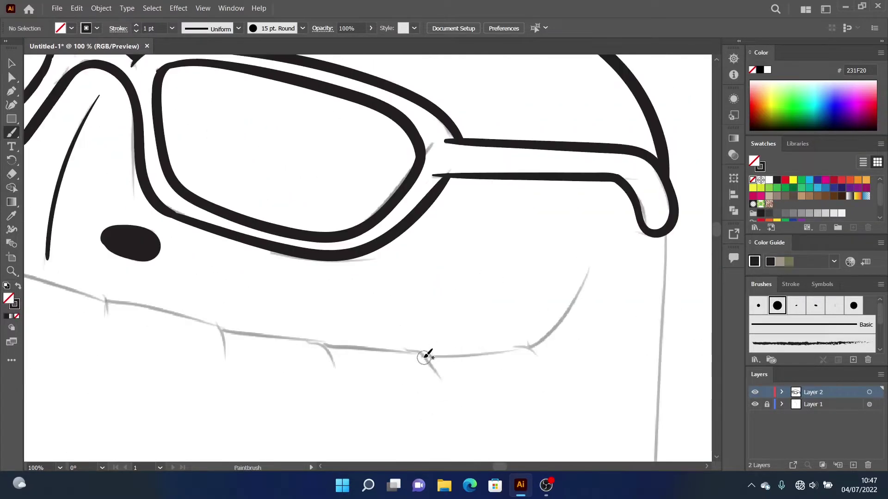
# Step: Ink the first sections of the mouth line below the glasses
pyautogui.moveTo(424, 357); pyautogui.dragTo(545, 360)
pyautogui.moveTo(384, 350); pyautogui.dragTo(441, 381)
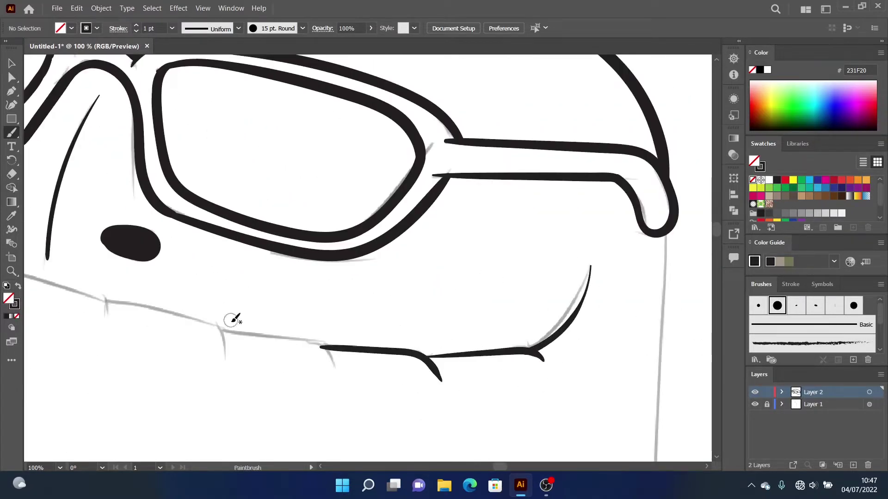
pyautogui.hotkey('ctrl', 'z')
pyautogui.moveTo(219, 330); pyautogui.dragTo(295, 340)
pyautogui.hscroll(-5, 505, 469)
pyautogui.moveTo(352, 303); pyautogui.dragTo(392, 305)
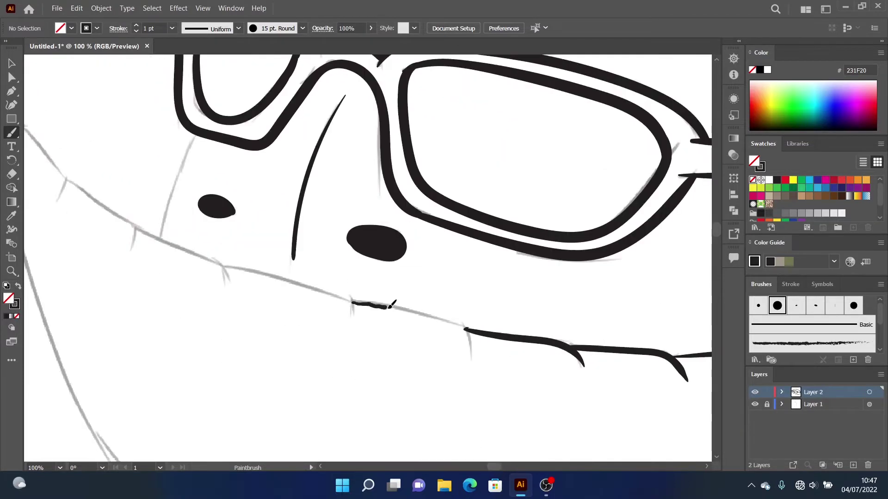
pyautogui.scroll(3, 462, 318)
pyautogui.press('a')
pyautogui.scroll(-2, 495, 356)
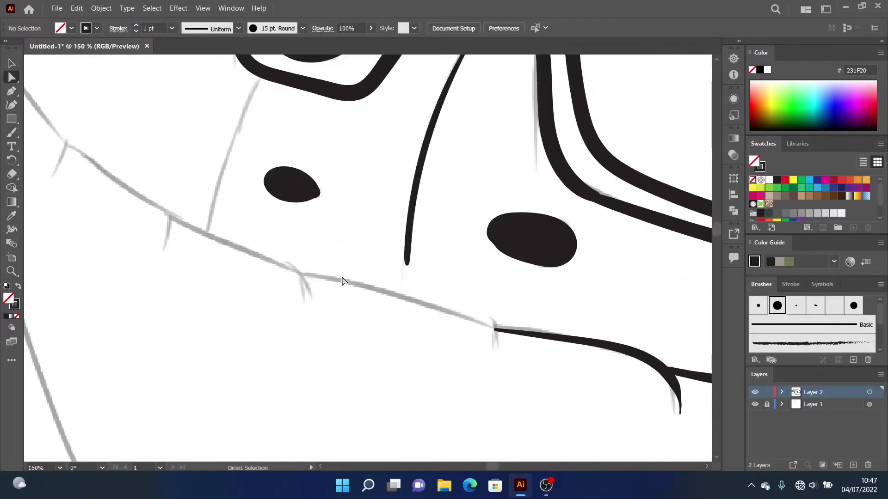
# Step: Finish the toothed mouth line toward the jaw tip and trace the snout and head lines
pyautogui.moveTo(299, 273)
pyautogui.mouseDown()
pyautogui.moveTo(491, 323)
pyautogui.moveTo(508, 367)
pyautogui.mouseUp()
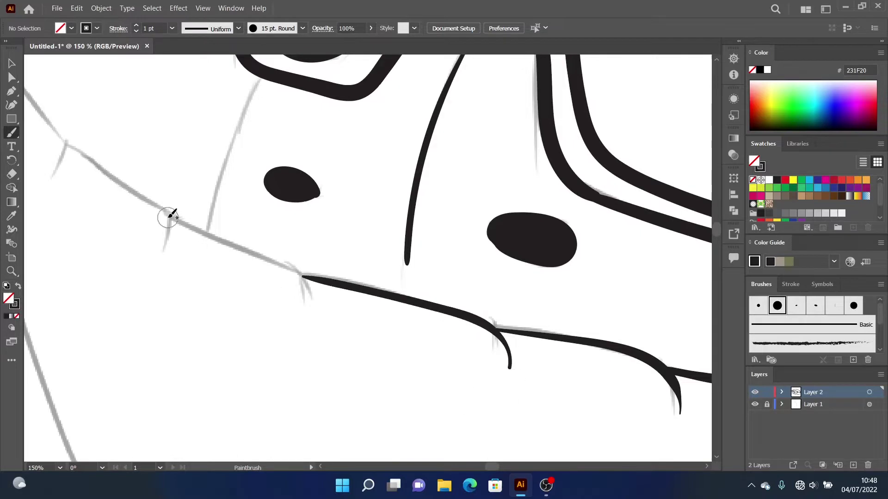
pyautogui.moveTo(169, 215); pyautogui.dragTo(309, 308)
pyautogui.hscroll(-6, 295, 349)
pyautogui.moveTo(571, 70); pyautogui.dragTo(518, 228)
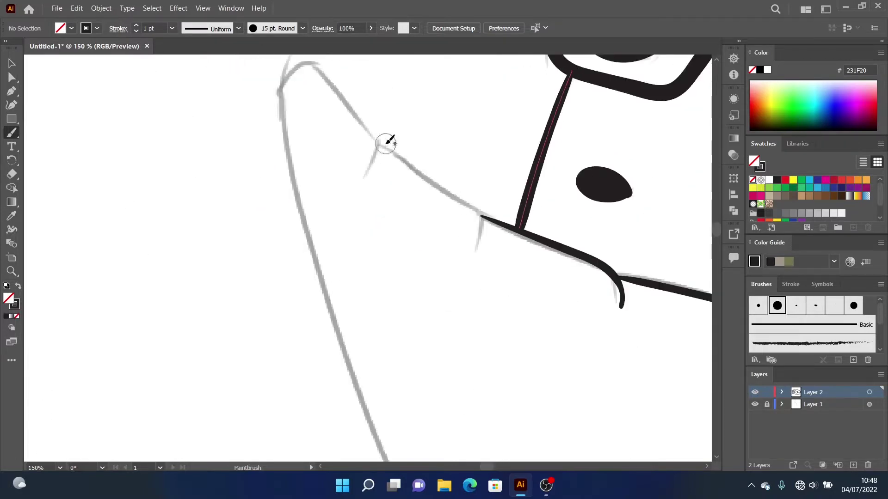
pyautogui.moveTo(379, 145); pyautogui.dragTo(477, 252)
pyautogui.moveTo(282, 85); pyautogui.dragTo(377, 144)
# Step: Ink the jaw line around the chin in thick black, redrawing two faulty strokes
pyautogui.scroll(-4, 199, 264)
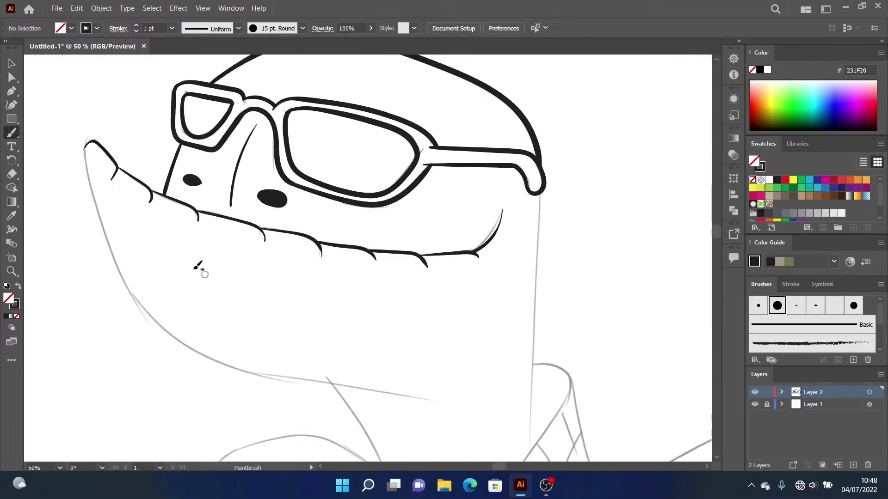
pyautogui.scroll(2, 93, 120)
pyautogui.moveTo(81, 95); pyautogui.dragTo(111, 208)
pyautogui.hotkey('ctrl', 'z')
pyautogui.moveTo(79, 92)
pyautogui.mouseDown()
pyautogui.moveTo(129, 248)
pyautogui.moveTo(526, 432)
pyautogui.mouseUp()
pyautogui.hotkey('ctrl', 'z')
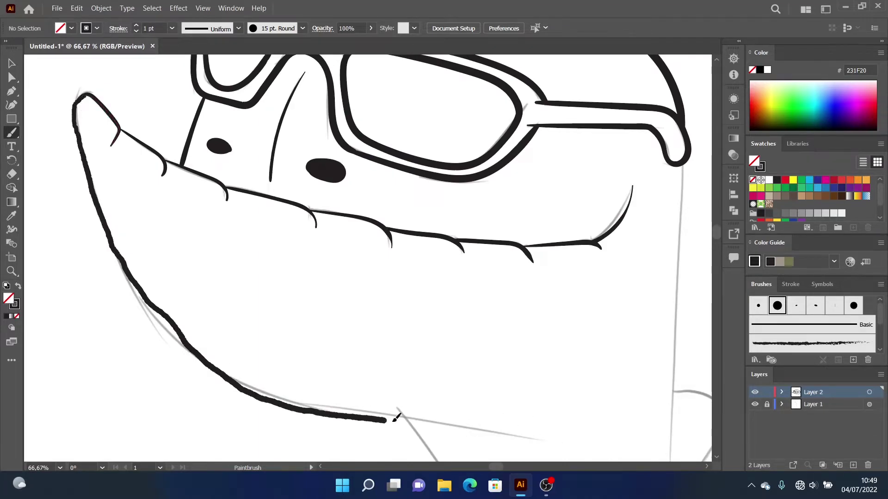
pyautogui.moveTo(103, 211); pyautogui.dragTo(535, 428)
# Step: Ink the neck line running down from the jaw below the sunglasses
pyautogui.scroll(-2, 493, 370)
pyautogui.hscroll(5, 493, 370)
pyautogui.moveTo(472, 194); pyautogui.dragTo(458, 436)
pyautogui.hotkey('ctrl', 'z')
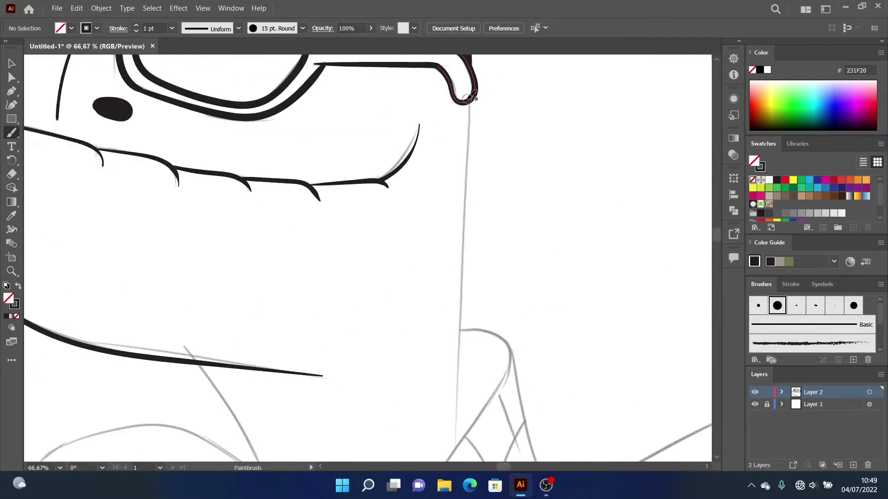
pyautogui.moveTo(469, 104); pyautogui.dragTo(459, 446)
pyautogui.scroll(-3, 459, 446)
pyautogui.hscroll(-3, 459, 446)
pyautogui.moveTo(319, 240); pyautogui.dragTo(390, 357)
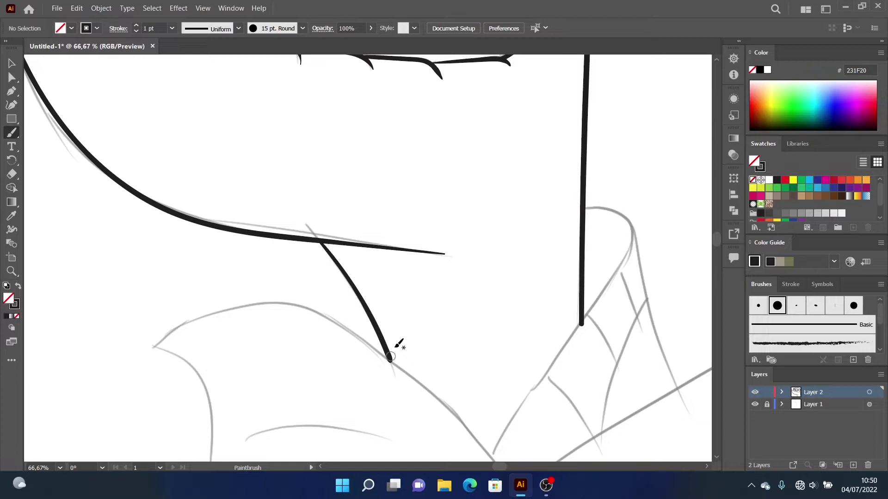
# Step: Ink the line from the jaw down to the shell and the shell collar beside the neck
pyautogui.scroll(-3, 393, 352)
pyautogui.scroll(3, 388, 383)
pyautogui.moveTo(108, 290); pyautogui.dragTo(425, 451)
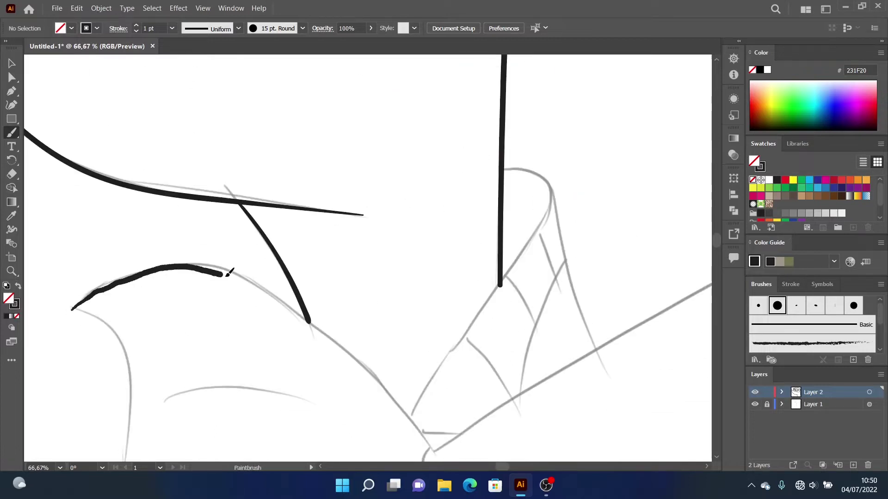
pyautogui.moveTo(504, 172); pyautogui.dragTo(437, 377)
pyautogui.hotkey('ctrl', 'z')
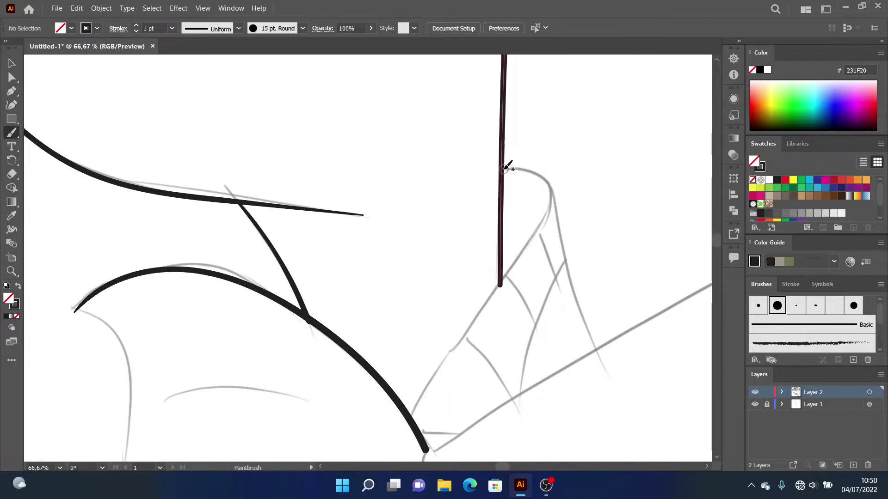
pyautogui.moveTo(505, 171); pyautogui.dragTo(416, 445)
# Step: Ink the outstretched arm's upper edge, underside and clawed hand
pyautogui.scroll(-4, 467, 405)
pyautogui.scroll(2, 472, 224)
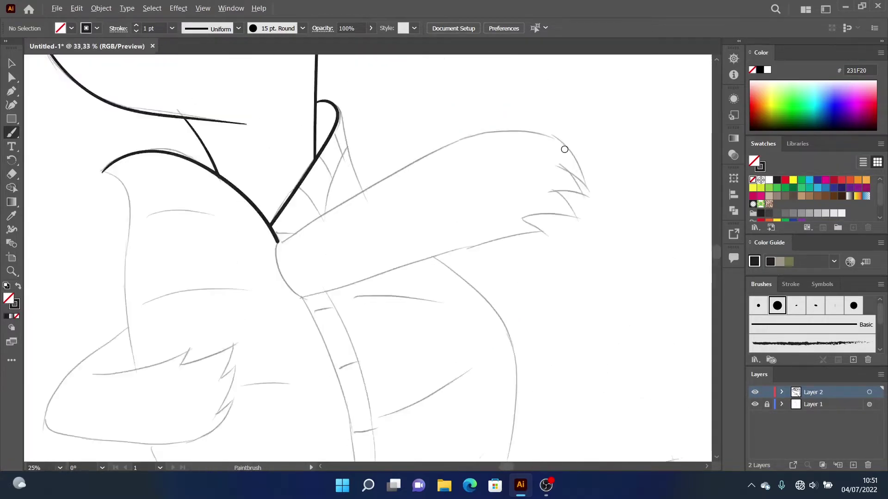
pyautogui.scroll(1, 473, 224)
pyautogui.moveTo(134, 312); pyautogui.dragTo(566, 202)
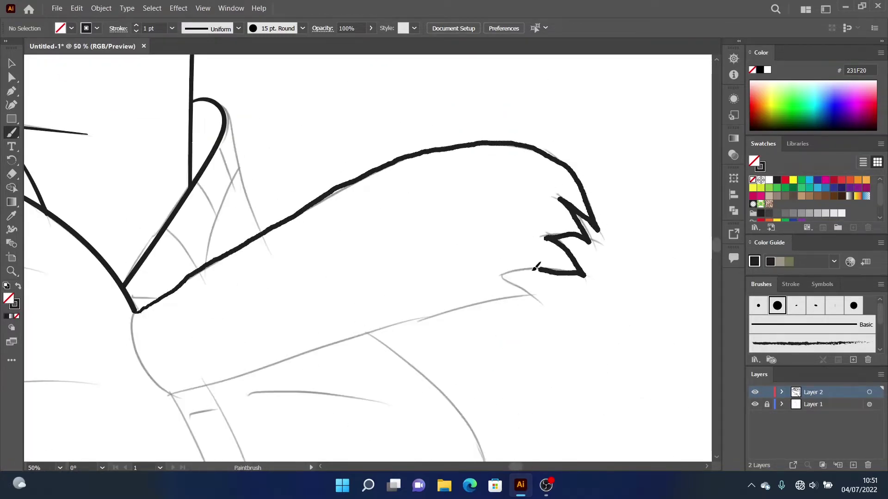
pyautogui.moveTo(535, 267); pyautogui.dragTo(484, 301)
pyautogui.moveTo(566, 201)
pyautogui.mouseDown()
pyautogui.moveTo(138, 311)
pyautogui.moveTo(585, 307)
pyautogui.mouseUp()
# Step: Ink the left hand's top edge, claws and underside, plus the body edge above it
pyautogui.scroll(1, 139, 310)
pyautogui.scroll(2, 603, 361)
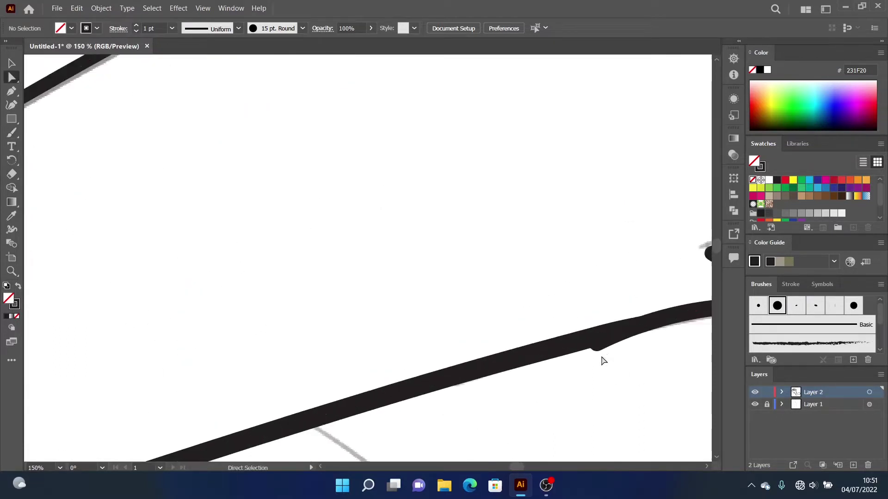
pyautogui.scroll(-1, 486, 312)
pyautogui.scroll(-2, 525, 317)
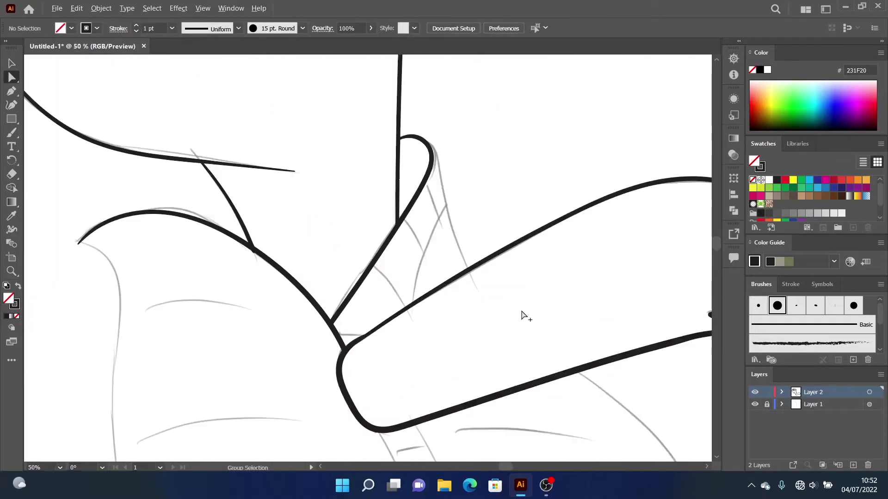
pyautogui.scroll(-5, 495, 254)
pyautogui.hscroll(-5, 383, 253)
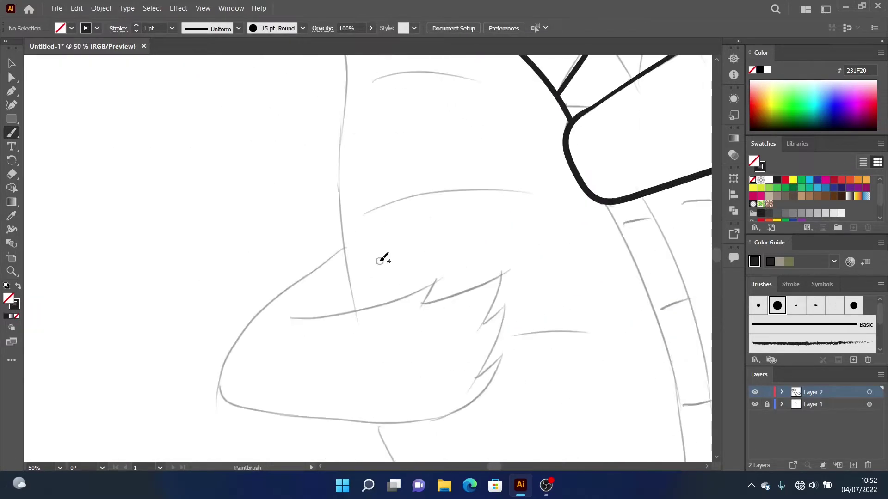
pyautogui.moveTo(290, 319); pyautogui.dragTo(430, 285)
pyautogui.moveTo(506, 307); pyautogui.dragTo(347, 248)
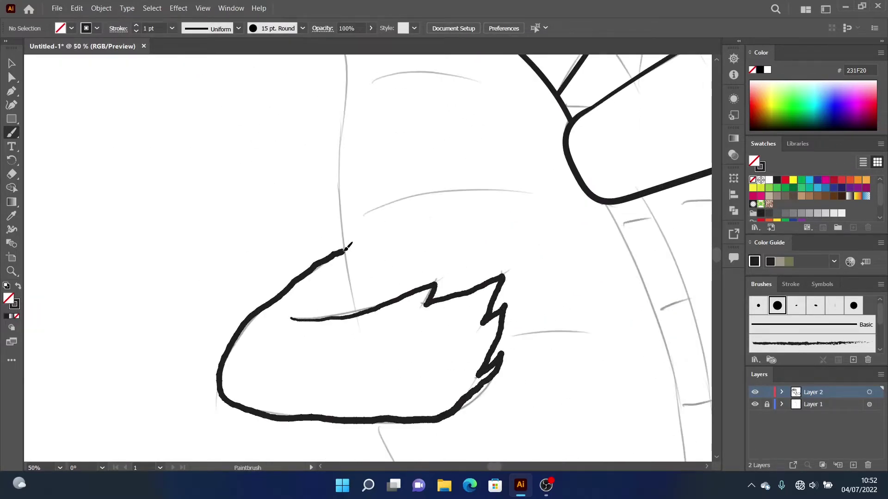
pyautogui.scroll(3, 305, 77)
pyautogui.moveTo(305, 78); pyautogui.dragTo(363, 363)
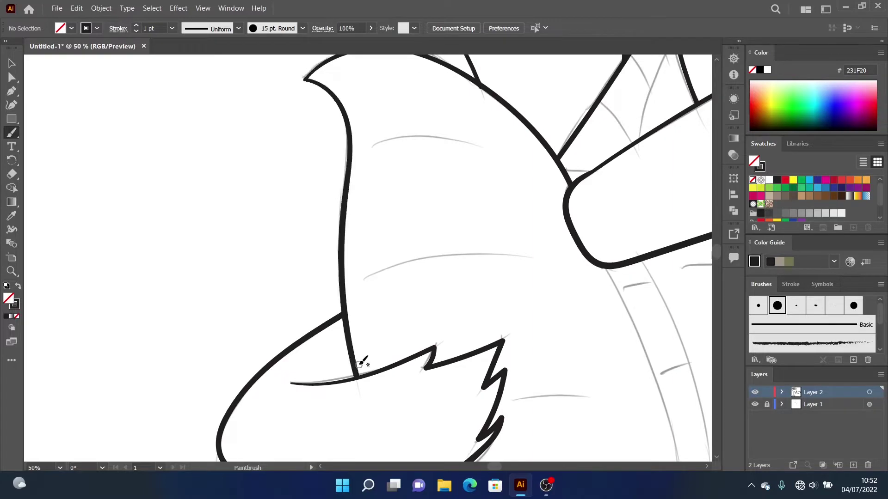
# Step: Outline the leg down to the skateboard, discarding a stray body line below the hand
pyautogui.scroll(5, 439, 407)
pyautogui.scroll(5, 509, 396)
pyautogui.keyDown('alt'); pyautogui.scroll(-2, 510, 397); pyautogui.keyUp('alt')
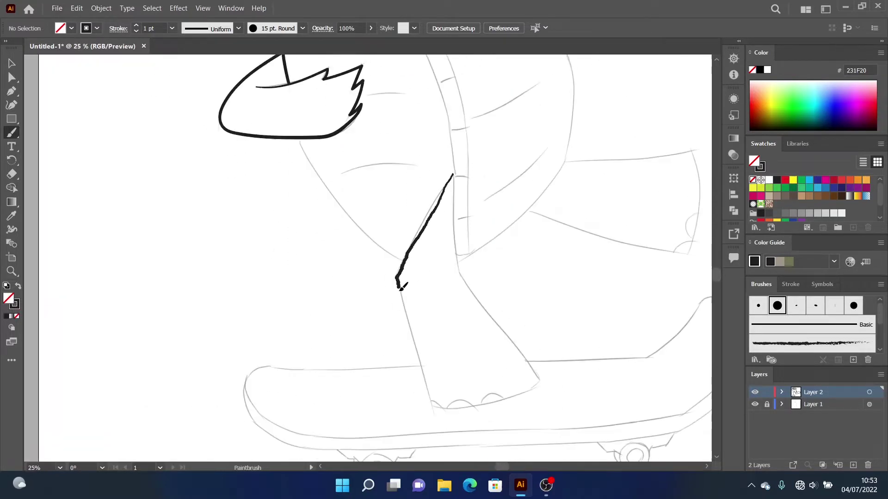
pyautogui.moveTo(453, 213); pyautogui.dragTo(453, 219)
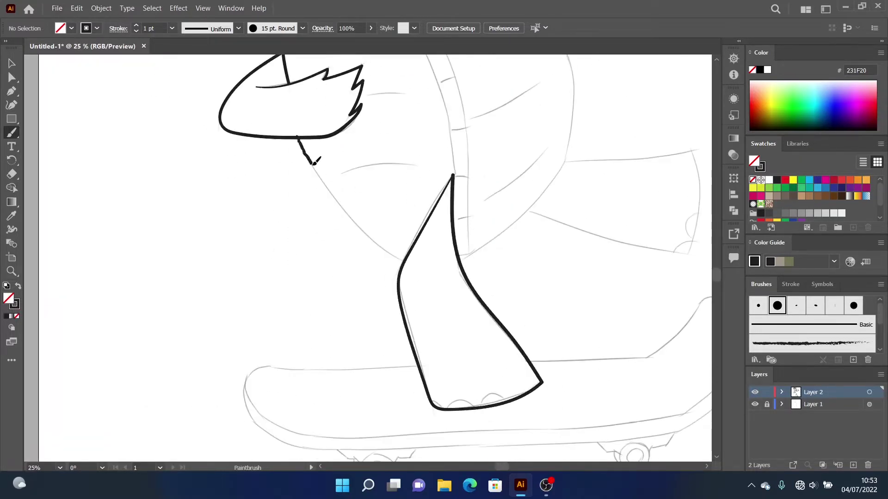
pyautogui.moveTo(315, 162); pyautogui.dragTo(402, 263)
pyautogui.hotkey('ctrl', 'z')
# Step: Ink the shell's front edge joined to the leg, and the shell's back curve
pyautogui.press('a')
pyautogui.keyDown('alt'); pyautogui.scroll(4, 462, 268); pyautogui.keyUp('alt')
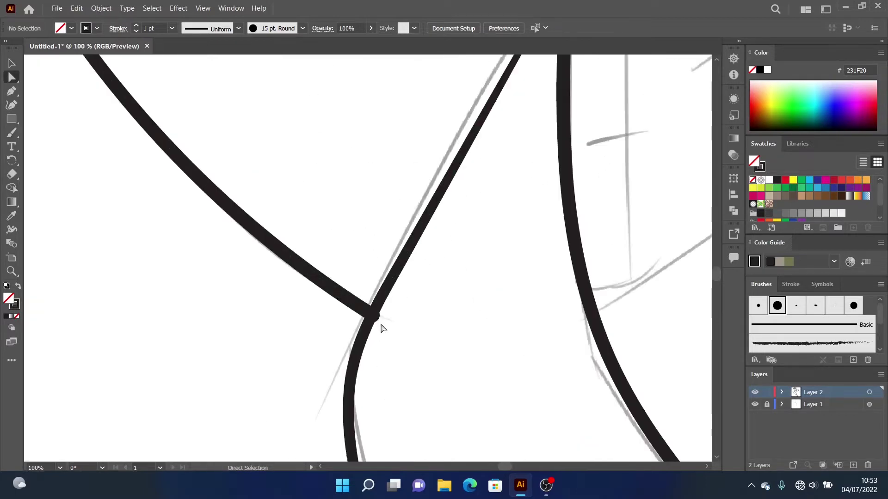
pyautogui.keyDown('alt'); pyautogui.scroll(-4, 458, 342); pyautogui.keyUp('alt')
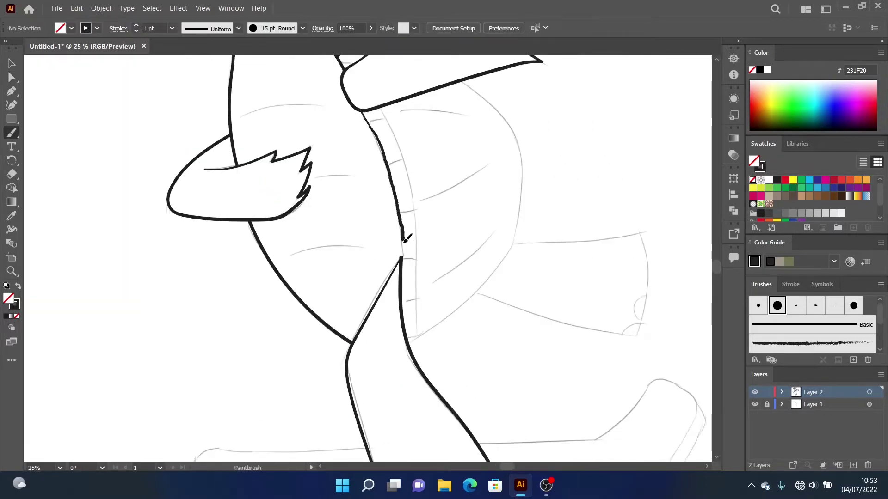
pyautogui.moveTo(406, 238); pyautogui.dragTo(402, 241)
pyautogui.hotkey('ctrl', 'z')
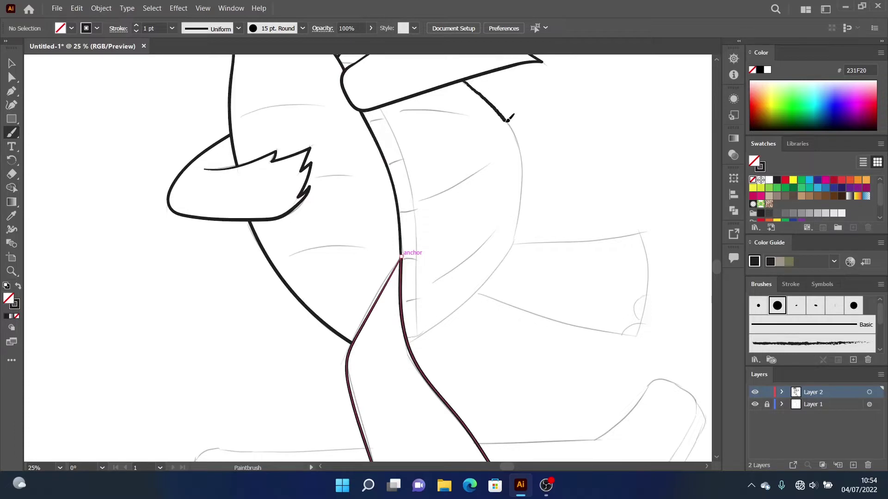
pyautogui.moveTo(493, 278); pyautogui.dragTo(460, 313)
pyautogui.moveTo(511, 243); pyautogui.dragTo(534, 244)
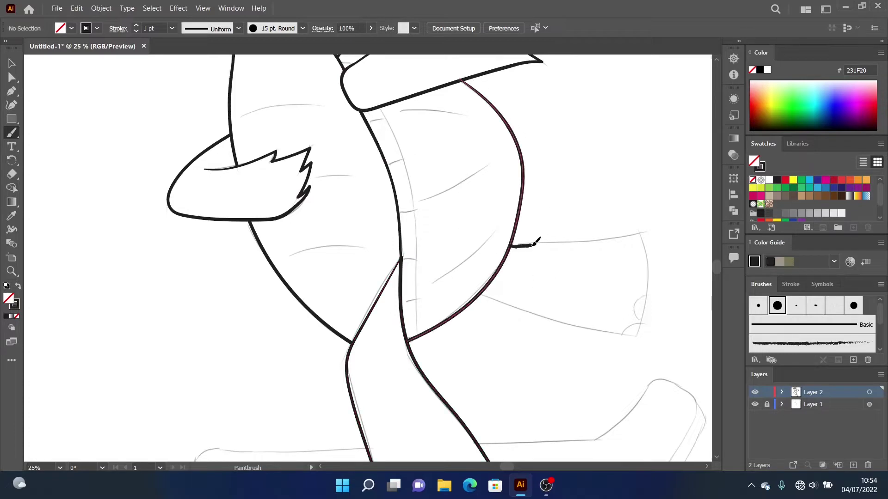
# Step: Switch the Paintbrush to the thinner 5 pt Round brush for details
pyautogui.scroll(5, 480, 294)
pyautogui.press('a')
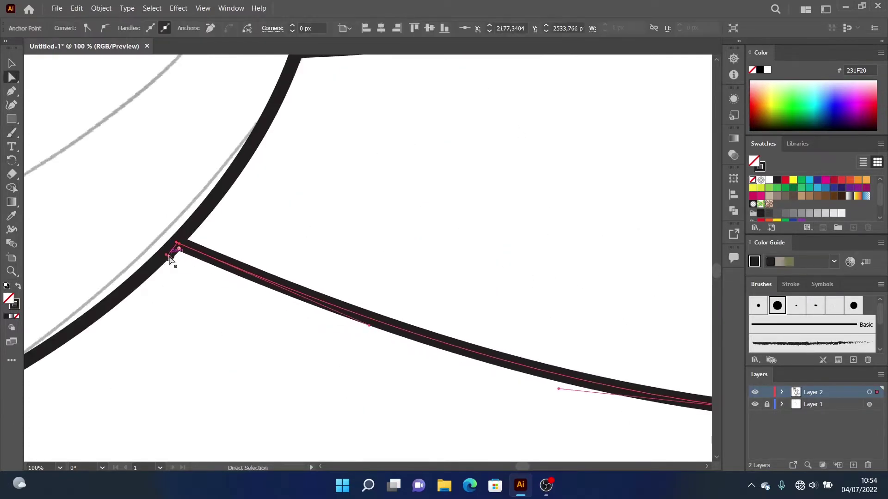
pyautogui.scroll(-6, 175, 258)
pyautogui.click(754, 313)
pyautogui.scroll(1, 248, 253)
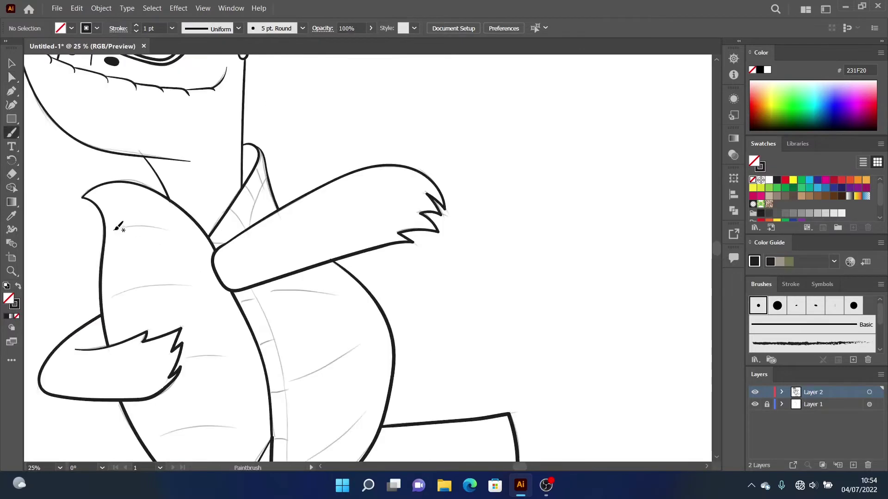
# Step: Draw thin shoulder crease lines and shell plate and divider lines
pyautogui.scroll(-3, 179, 421)
pyautogui.scroll(3, 185, 370)
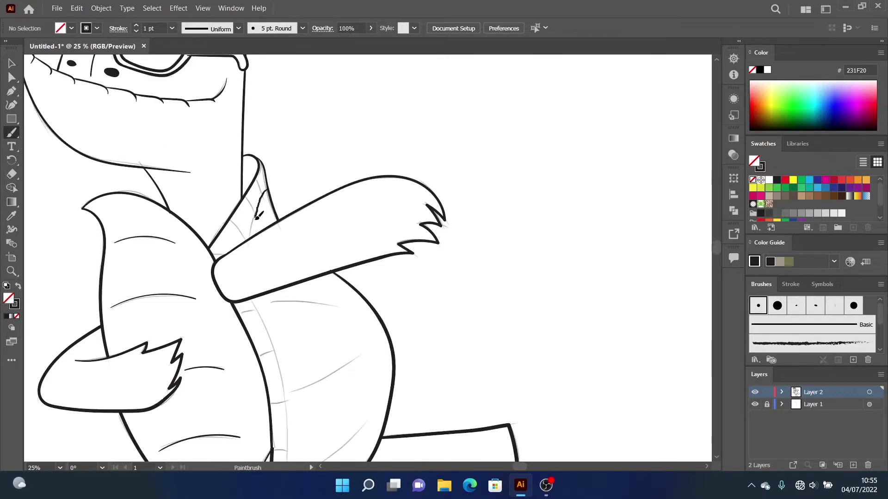
pyautogui.scroll(4, 258, 228)
pyautogui.moveTo(300, 115); pyautogui.dragTo(233, 309)
pyautogui.moveTo(254, 79); pyautogui.dragTo(282, 141)
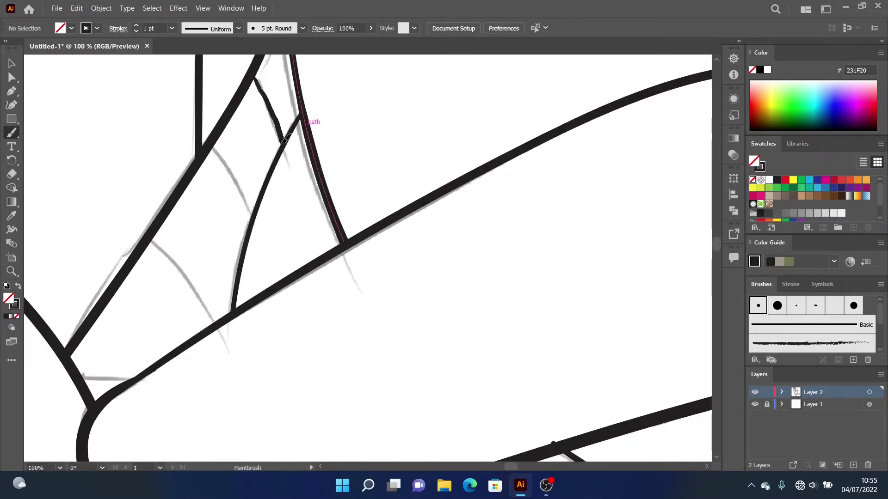
pyautogui.moveTo(211, 149); pyautogui.dragTo(255, 213)
pyautogui.moveTo(95, 383); pyautogui.dragTo(84, 376)
pyautogui.scroll(-3, 193, 225)
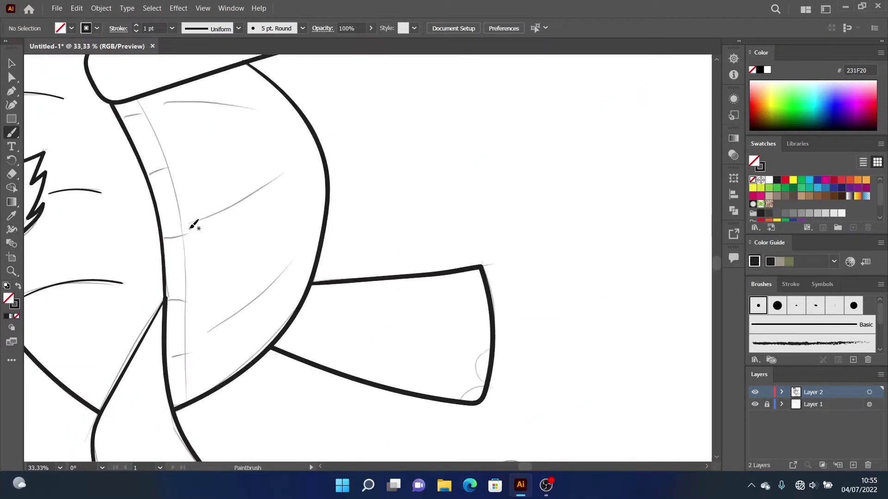
pyautogui.moveTo(189, 401); pyautogui.dragTo(187, 401)
pyautogui.moveTo(123, 117); pyautogui.dragTo(147, 117)
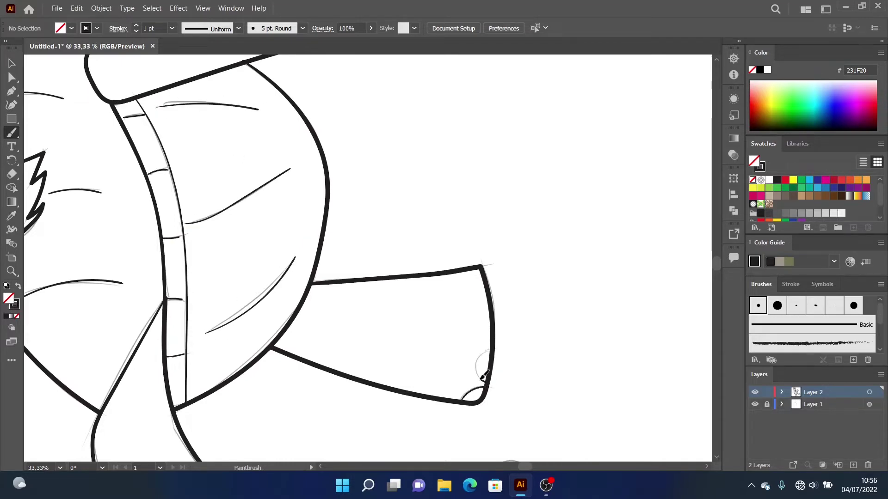
# Step: Draw the toenail arcs on the back and front feet
pyautogui.moveTo(483, 377); pyautogui.dragTo(484, 375)
pyautogui.scroll(-2, 483, 377)
pyautogui.scroll(3, 342, 256)
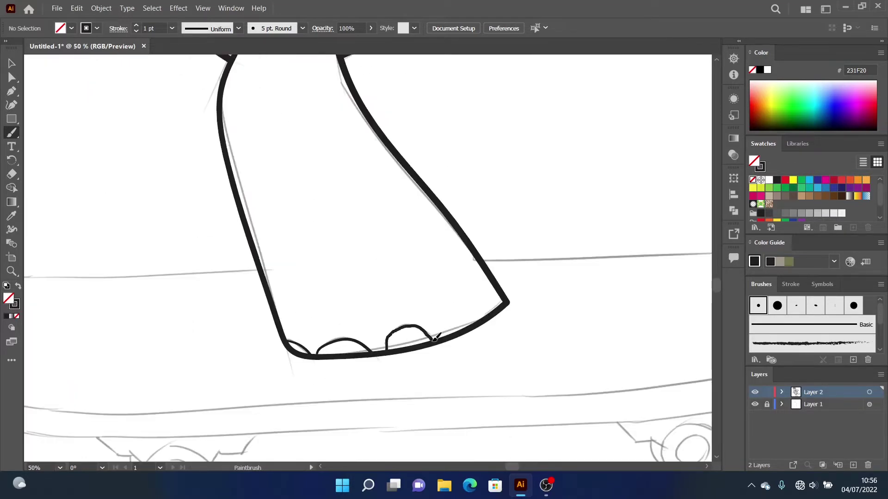
pyautogui.moveTo(434, 339); pyautogui.dragTo(435, 338)
pyautogui.scroll(-3, 435, 338)
# Step: Return to the thick brush and ink the skateboard deck outline around to the nose
pyautogui.scroll(2, 337, 298)
pyautogui.press(']')
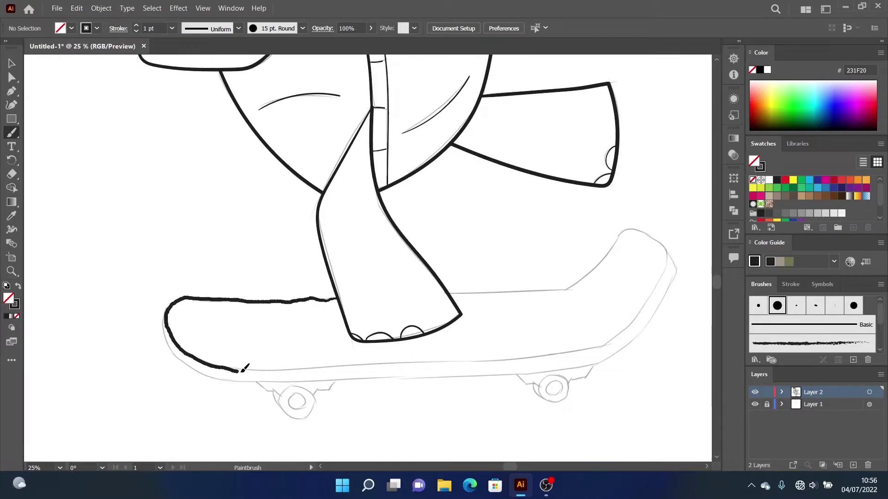
pyautogui.moveTo(240, 371); pyautogui.dragTo(527, 357)
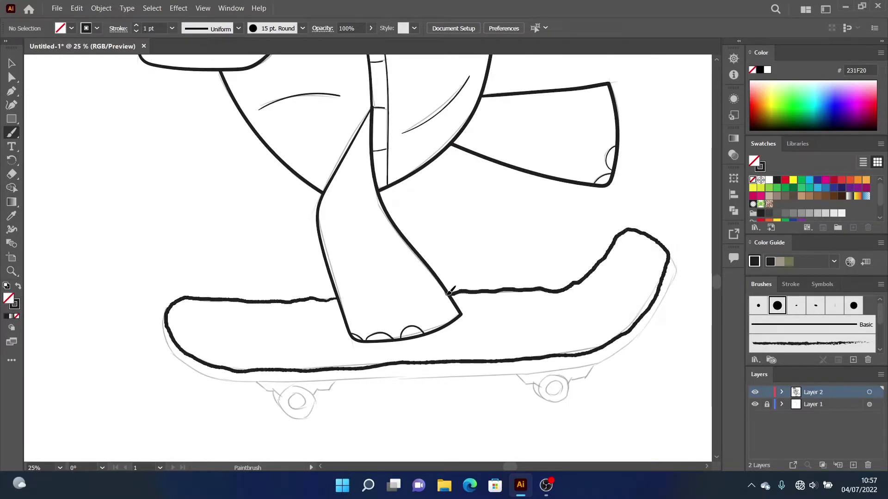
pyautogui.moveTo(447, 294); pyautogui.dragTo(448, 293)
pyautogui.hotkey('ctrl', 'z')
pyautogui.moveTo(339, 296); pyautogui.dragTo(301, 297)
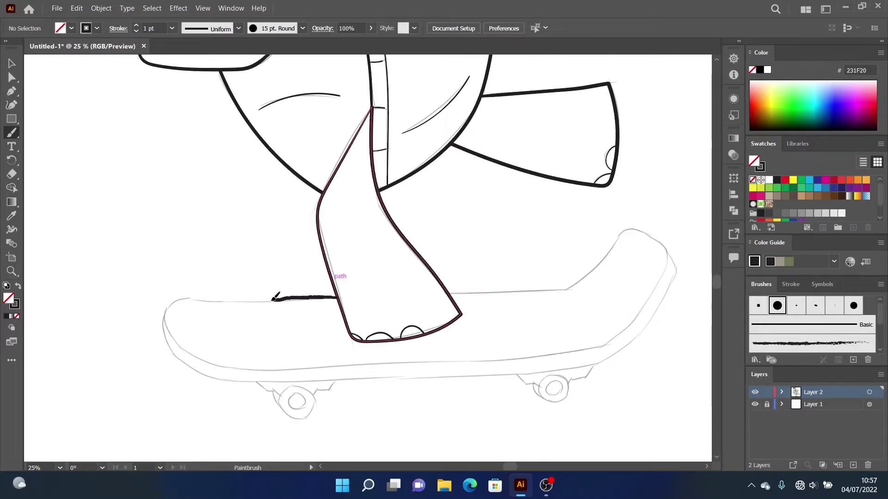
pyautogui.moveTo(189, 353); pyautogui.dragTo(498, 360)
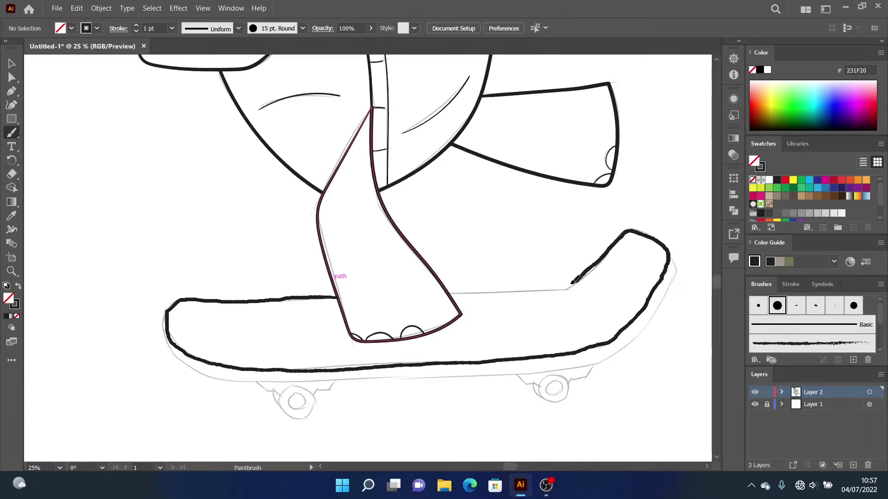
# Step: Select the deck outline with Direct Selection, then deselect and undo the last brush stroke
pyautogui.press('a')
pyautogui.keyDown('alt'); pyautogui.scroll(2, 495, 303); pyautogui.keyUp('alt')
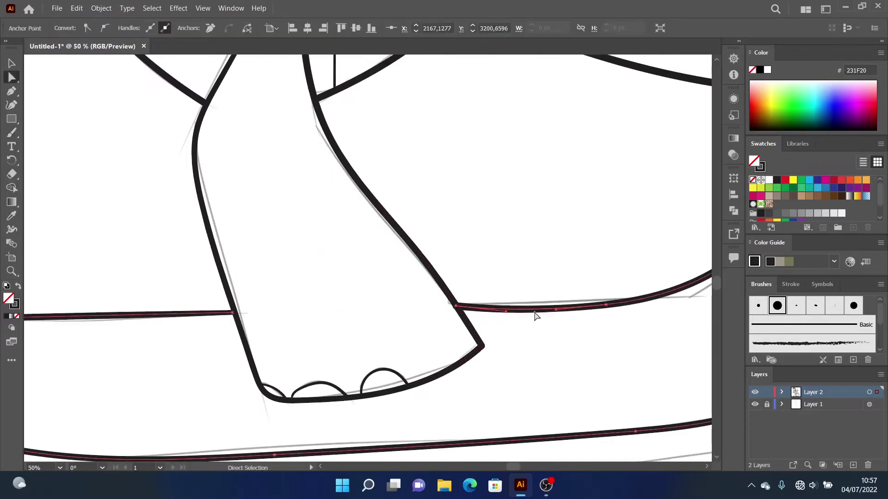
pyautogui.click(557, 309)
pyautogui.keyDown('alt'); pyautogui.scroll(-2, 569, 318); pyautogui.keyUp('alt')
pyautogui.keyDown('alt'); pyautogui.scroll(-1, 586, 331); pyautogui.keyUp('alt')
pyautogui.click(640, 370)
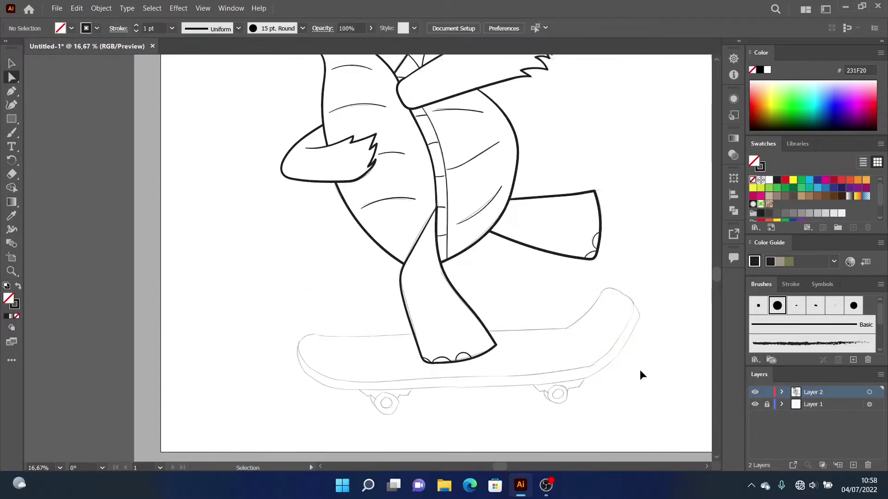
pyautogui.press('b')
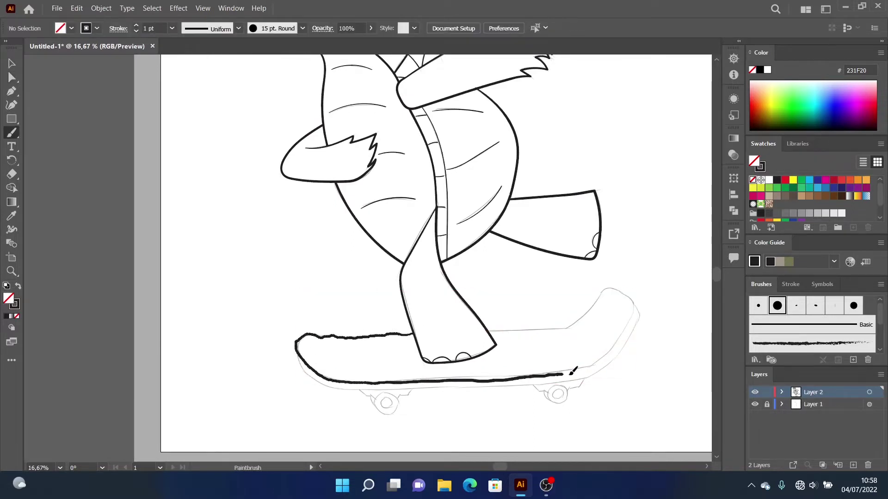
pyautogui.hotkey('ctrl', 'z')
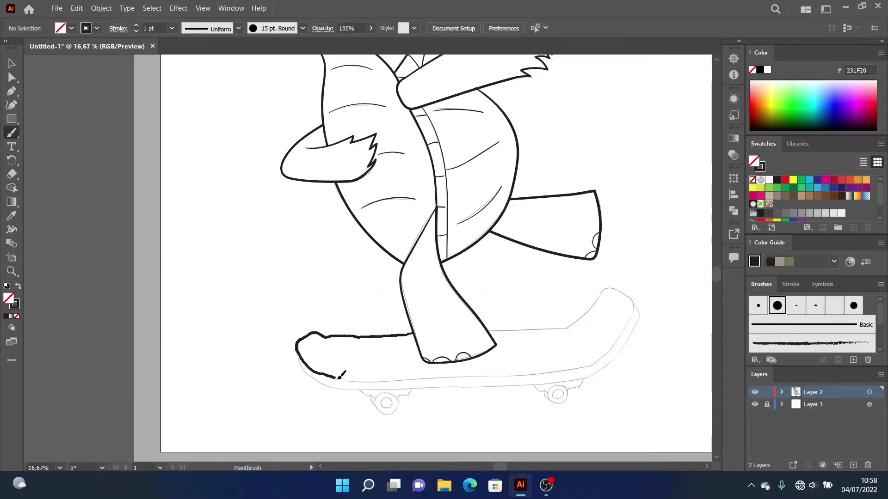
# Step: Paint a thick stroke along the deck's lower edge, redrawing a misdrawn attempt
pyautogui.keyDown('alt'); pyautogui.scroll(3, 634, 306); pyautogui.keyUp('alt')
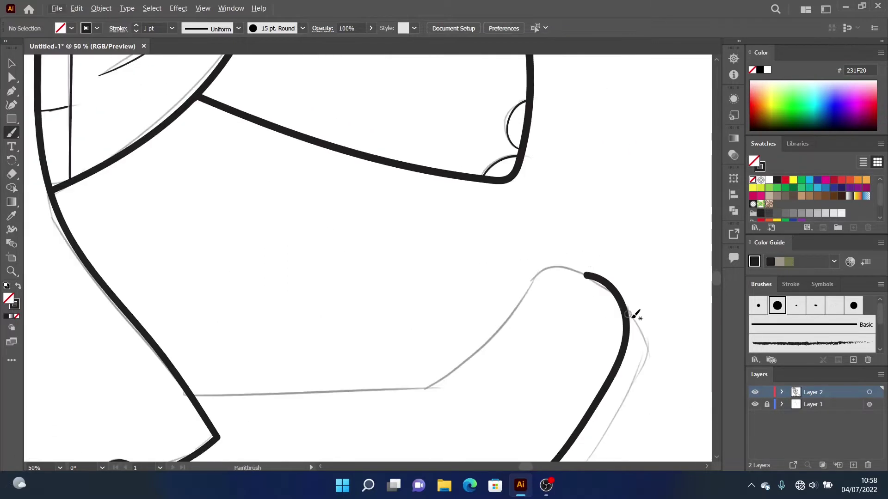
pyautogui.press('a')
pyautogui.click(587, 281)
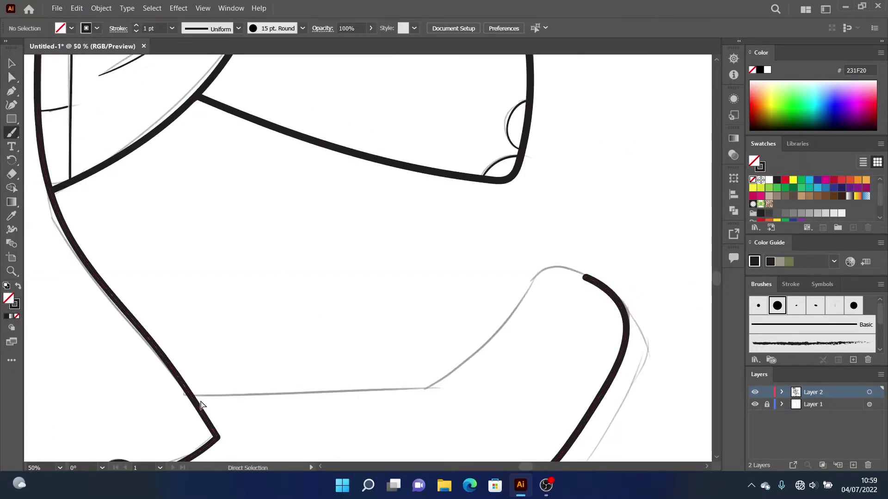
pyautogui.moveTo(194, 396); pyautogui.dragTo(585, 267)
pyautogui.hotkey('ctrl', 'z')
pyautogui.moveTo(194, 395)
pyautogui.mouseDown()
pyautogui.moveTo(453, 375)
pyautogui.moveTo(584, 268)
pyautogui.mouseUp()
# Step: Adjust an anchor on the deck's upturned end and paint the board's right end
pyautogui.press('a')
pyautogui.keyDown('alt'); pyautogui.scroll(2, 588, 307); pyautogui.keyUp('alt')
pyautogui.click(582, 253)
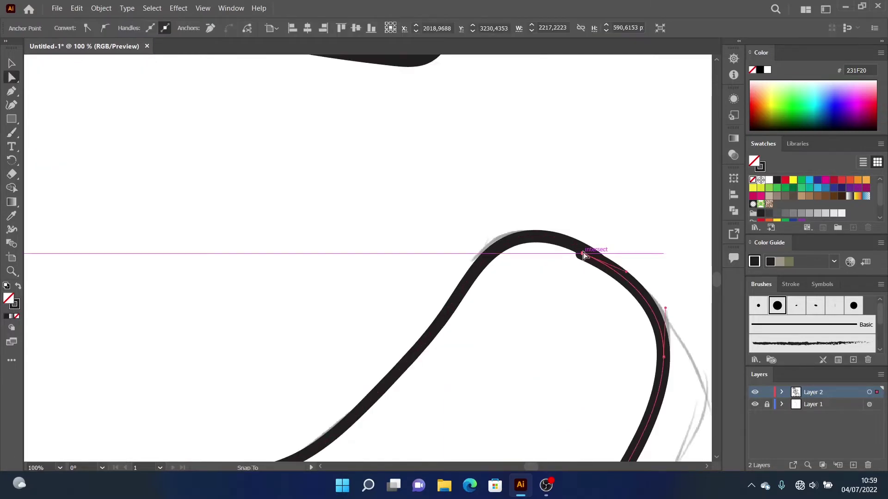
pyautogui.hotkey('ctrl', 'shift', 'a')
pyautogui.keyDown('alt'); pyautogui.scroll(-4, 647, 250); pyautogui.keyUp('alt')
pyautogui.press('b')
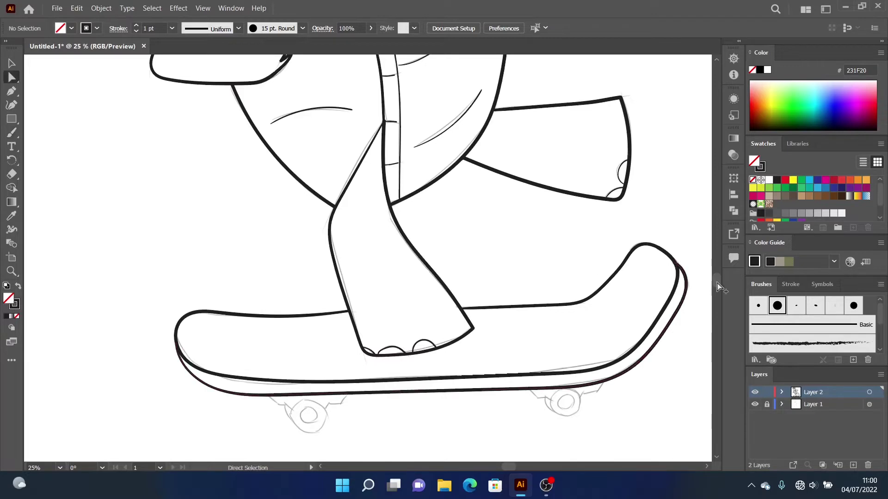
pyautogui.keyDown('alt'); pyautogui.scroll(2, 680, 263); pyautogui.keyUp('alt')
pyautogui.moveTo(648, 458); pyautogui.dragTo(606, 223)
pyautogui.press('a')
pyautogui.keyDown('alt'); pyautogui.scroll(-4, 651, 271); pyautogui.keyUp('alt')
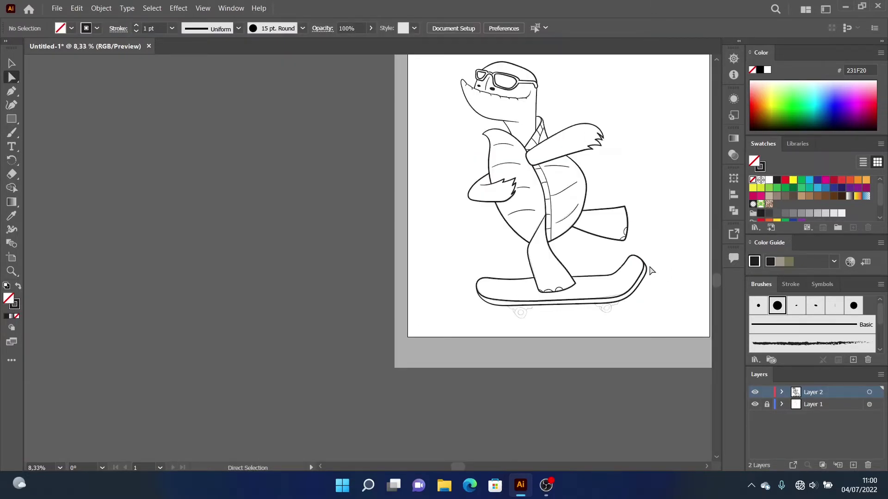
# Step: Draw a wheel circle with the Ellipse tool and duplicate it into an outer ring
pyautogui.keyDown('alt'); pyautogui.scroll(3, 611, 280); pyautogui.keyUp('alt')
pyautogui.press('l')
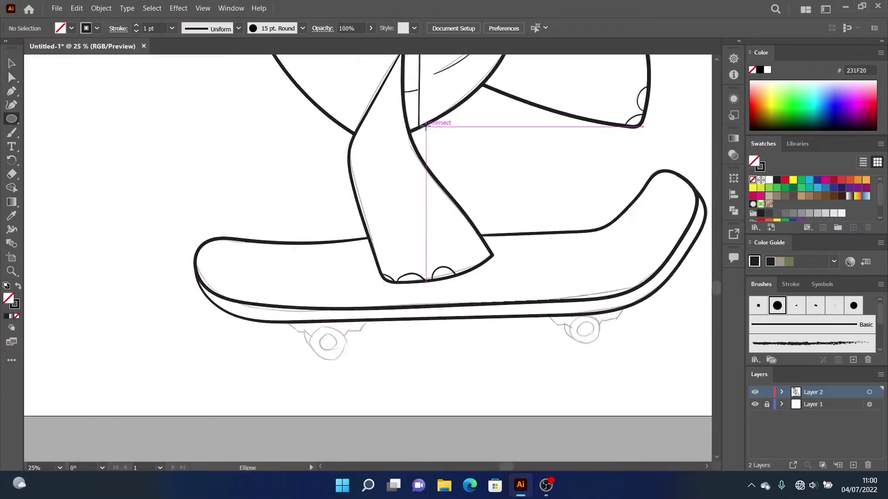
pyautogui.moveTo(324, 334); pyautogui.dragTo(340, 349)
pyautogui.keyDown('alt'); pyautogui.scroll(1, 356, 343); pyautogui.keyUp('alt')
pyautogui.press('v')
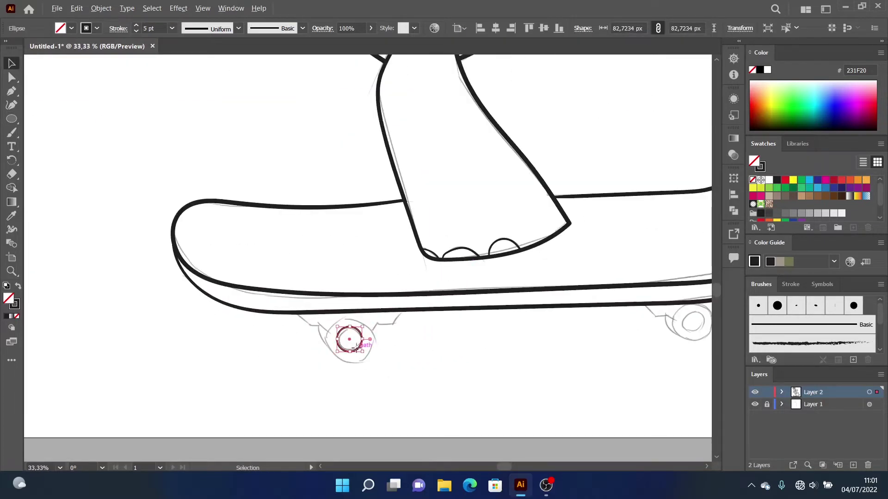
pyautogui.moveTo(361, 353)
pyautogui.keyDown('alt'); pyautogui.mouseDown()
pyautogui.moveTo(354, 346)
pyautogui.moveTo(371, 360)
pyautogui.moveTo(604, 368)
pyautogui.mouseUp(); pyautogui.keyUp('alt')
pyautogui.keyDown('shift'); pyautogui.click(362, 339); pyautogui.keyUp('shift')
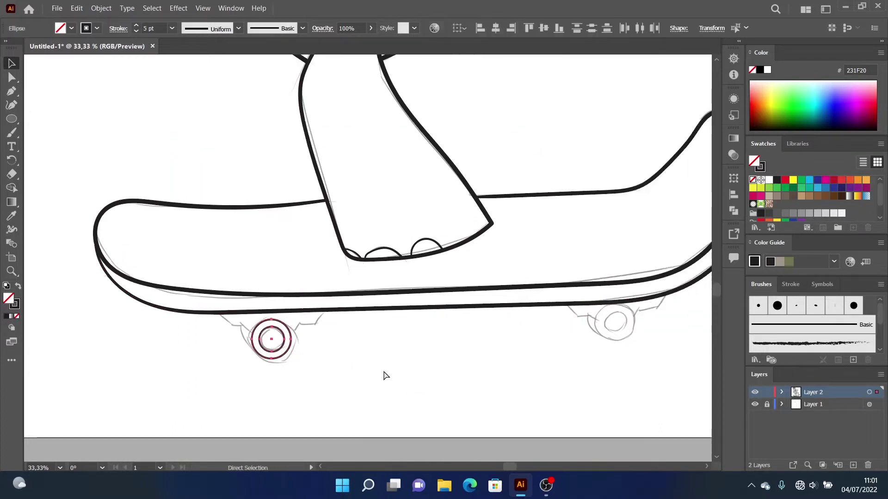
# Step: Paint the trucks under the board, then fit the whole artwork and hide the sketch layer
pyautogui.scroll(2, 200, 353)
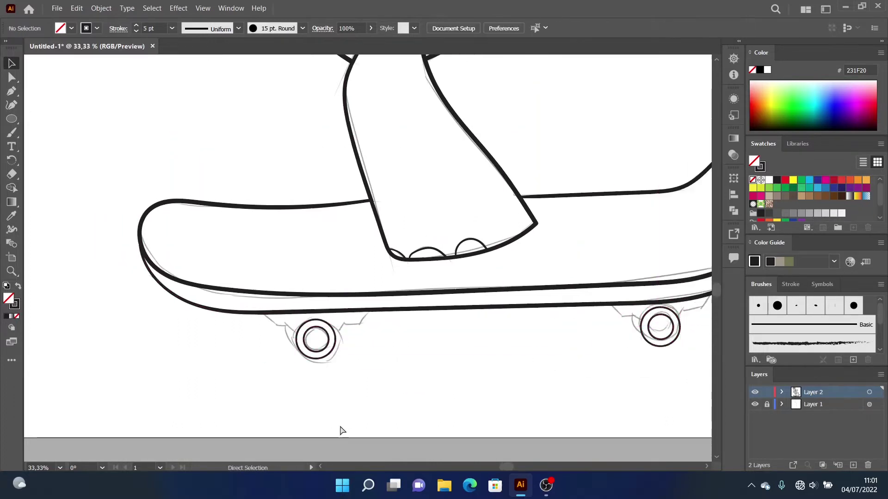
pyautogui.press('b')
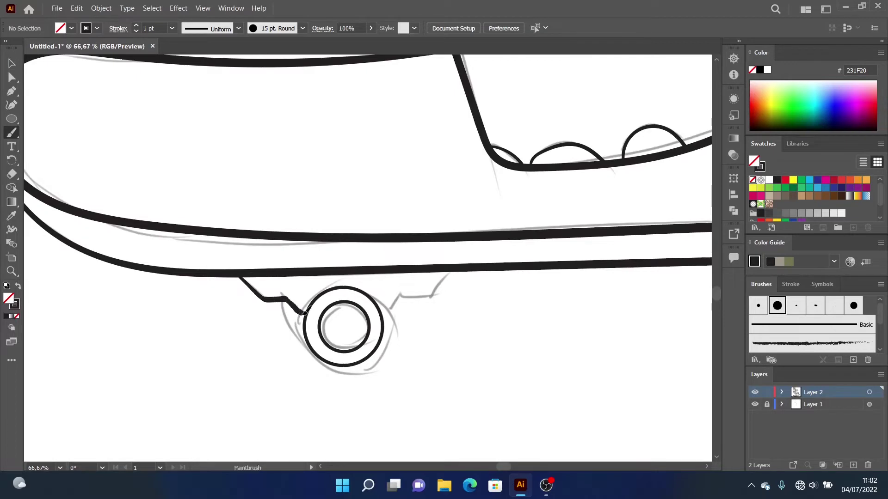
pyautogui.hotkey('ctrl', 'z')
pyautogui.moveTo(382, 315); pyautogui.dragTo(396, 300)
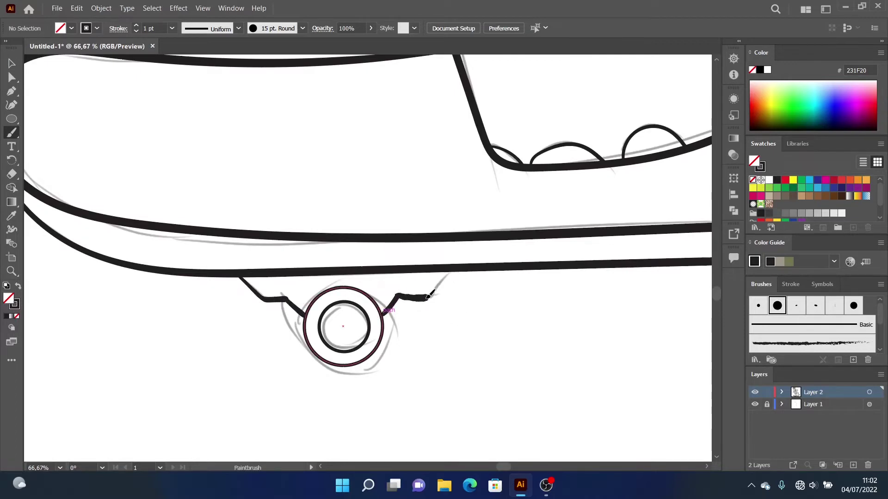
pyautogui.hotkey('ctrl', 'z')
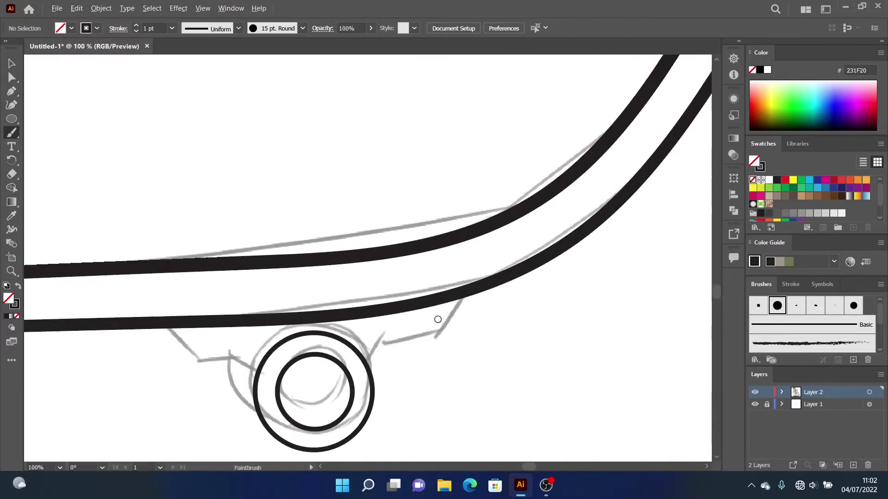
pyautogui.moveTo(206, 360); pyautogui.dragTo(208, 359)
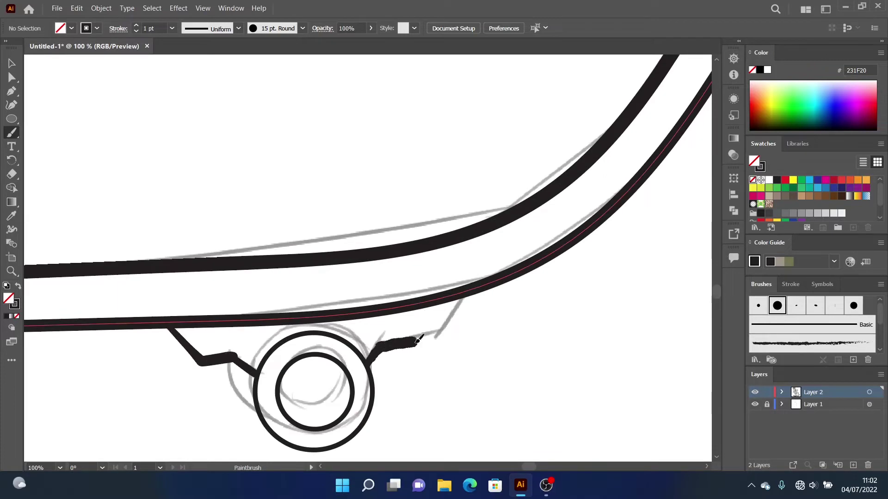
pyautogui.hotkey('ctrl', 'z')
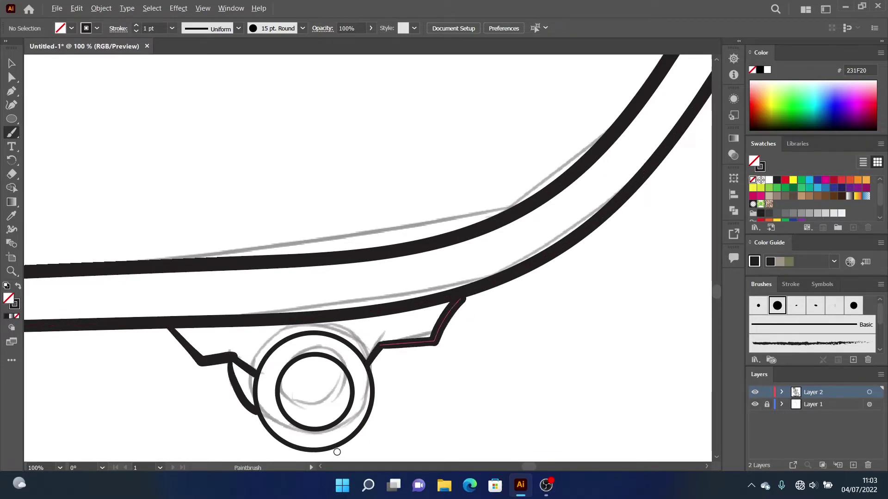
pyautogui.hotkey('ctrl', '0')
pyautogui.press('v')
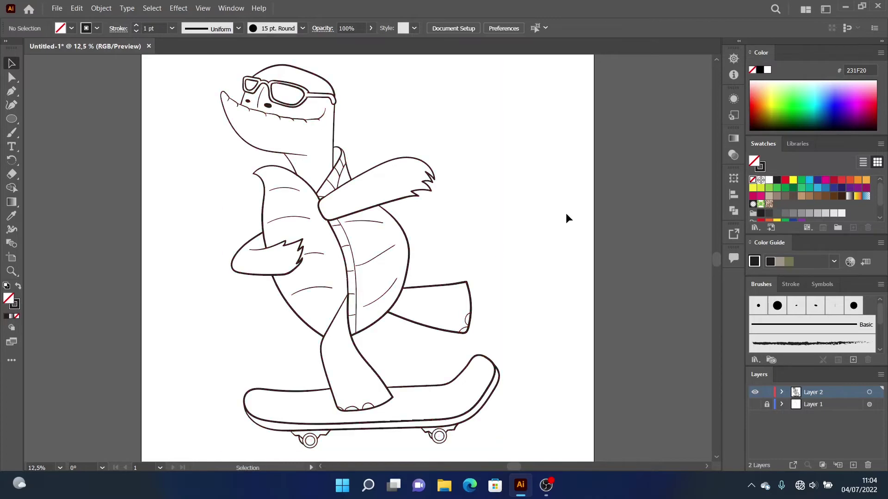
# Step: Save the drawing as turtle.ai in the turtle folder with default options
pyautogui.hotkey('ctrl', 's')
pyautogui.press('Return')
pyautogui.write('turtle')
pyautogui.press('Return')
pyautogui.press('Return')
pyautogui.click(101, 8)
# Step: Expand the artwork's fill and stroke, then deselect it
pyautogui.click(138, 152)
pyautogui.click(101, 9)
pyautogui.click(119, 140)
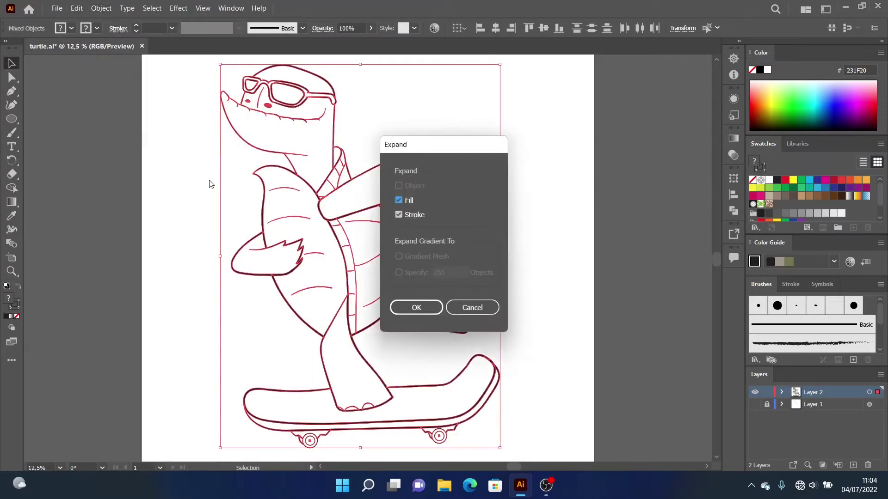
pyautogui.click(418, 307)
pyautogui.rightClick(430, 119)
pyautogui.click(606, 308)
# Step: Select all the turtle artwork with Live Paint Bucket and fill the head green
pyautogui.hotkey('ctrl', 'a')
pyautogui.scroll(-3, 812, 200)
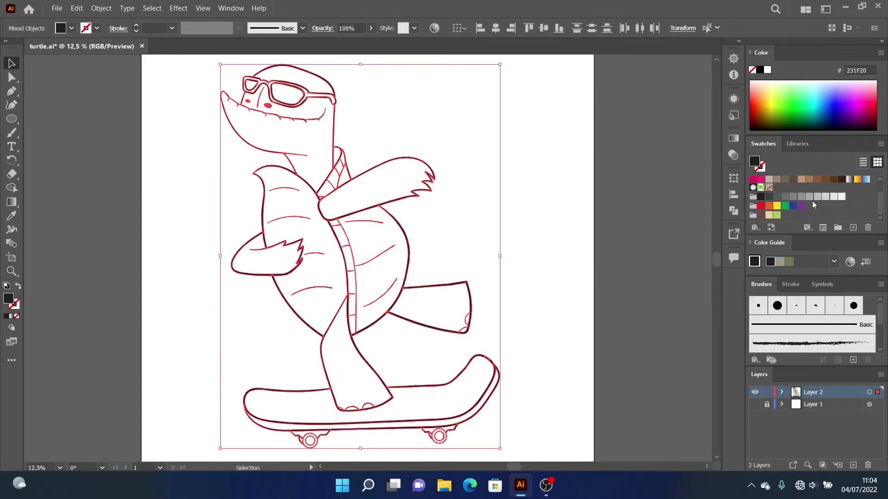
pyautogui.press('k')
pyautogui.click(777, 215)
pyautogui.click(297, 133)
# Step: Fill both of the turtle's arms green
pyautogui.scroll(5, 302, 139)
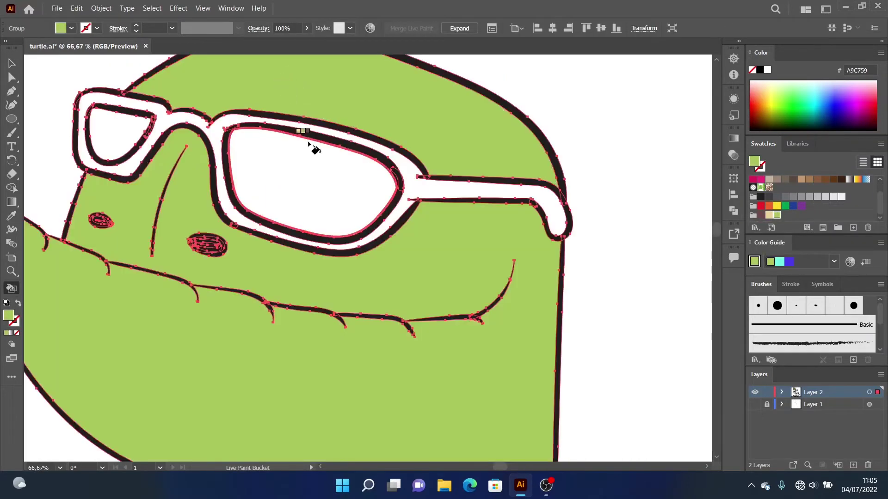
pyautogui.scroll(-5, 662, 268)
pyautogui.press('v')
pyautogui.click(662, 268)
pyautogui.scroll(1, 559, 282)
pyautogui.press('k')
pyautogui.click(559, 282)
pyautogui.scroll(-3, 559, 282)
pyautogui.click(259, 342)
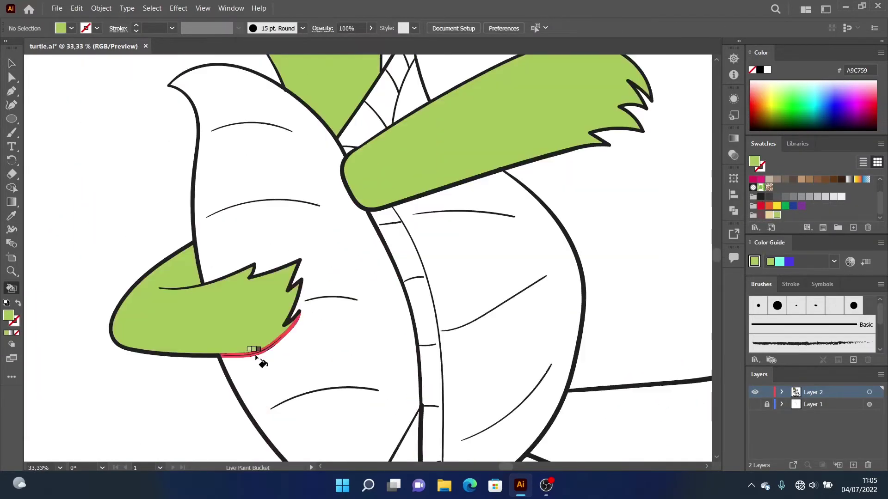
# Step: Fill the belly tan, and the shell, neck gaps and white strip brown
pyautogui.click(259, 277)
pyautogui.click(509, 323)
pyautogui.moveTo(392, 268); pyautogui.dragTo(387, 137)
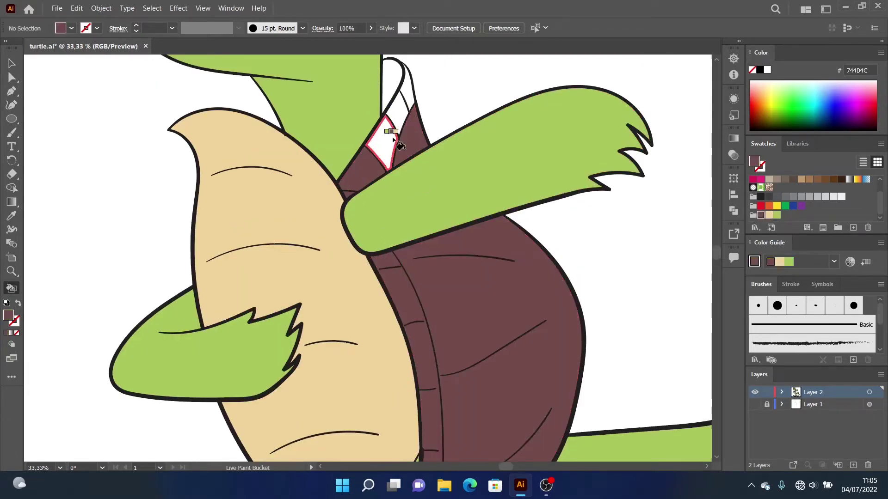
pyautogui.click(395, 107)
pyautogui.scroll(-4, 500, 223)
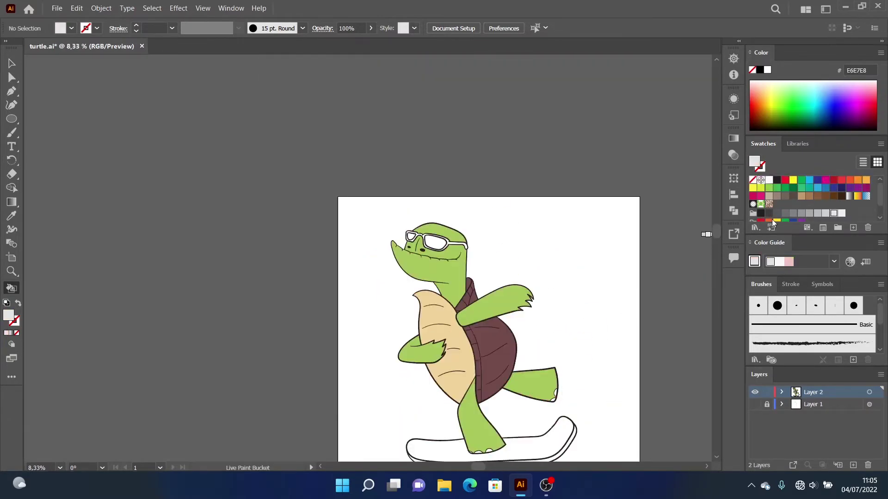
# Step: Fill the skateboard deck orange (E59123), the truck grey and the wheel centre cream
pyautogui.click(769, 215)
pyautogui.doubleClick(9, 315)
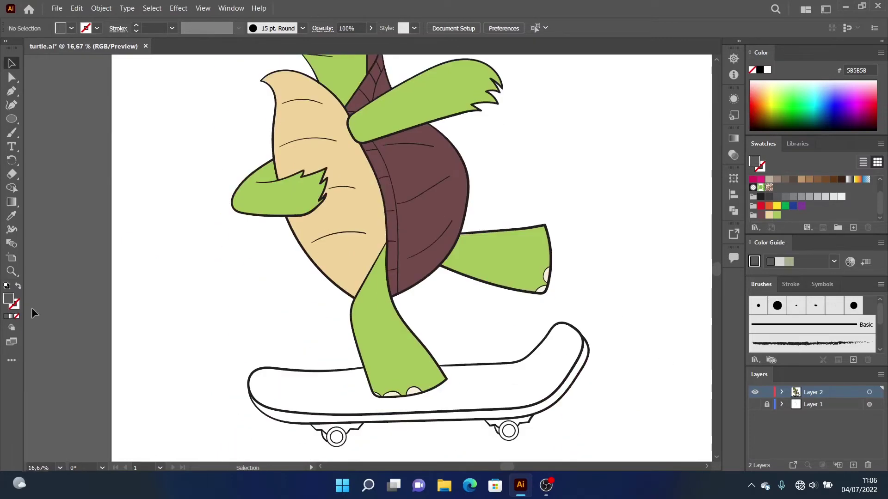
pyautogui.doubleClick(8, 299)
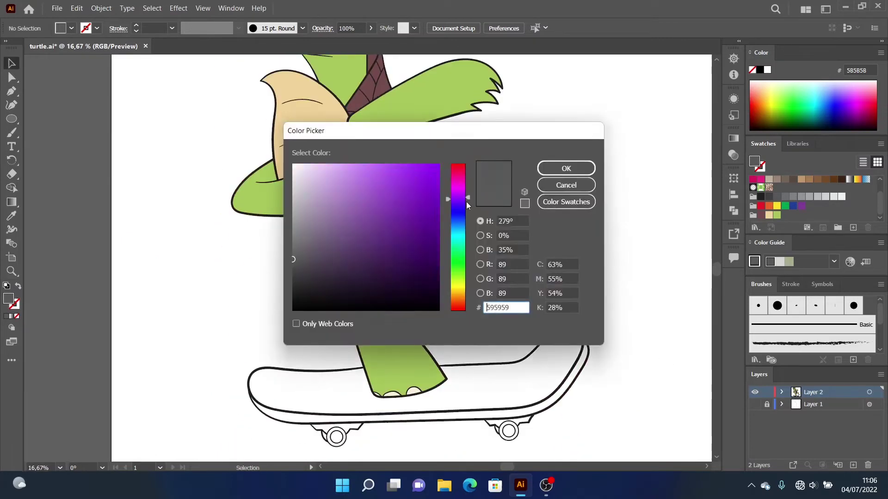
pyautogui.write('E59123')
pyautogui.click(587, 170)
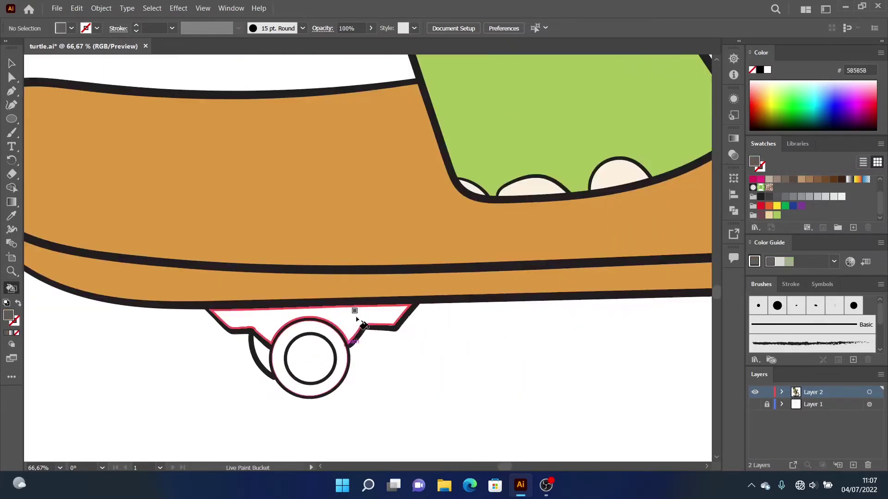
pyautogui.click(356, 319)
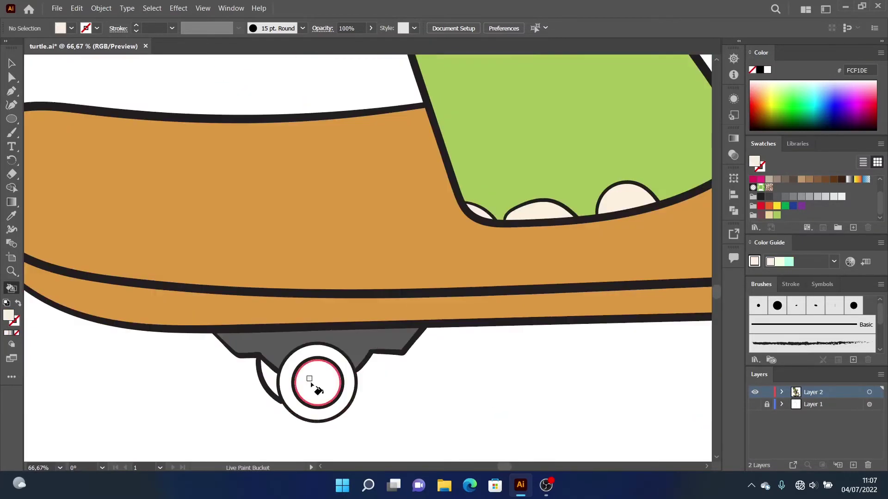
pyautogui.click(317, 381)
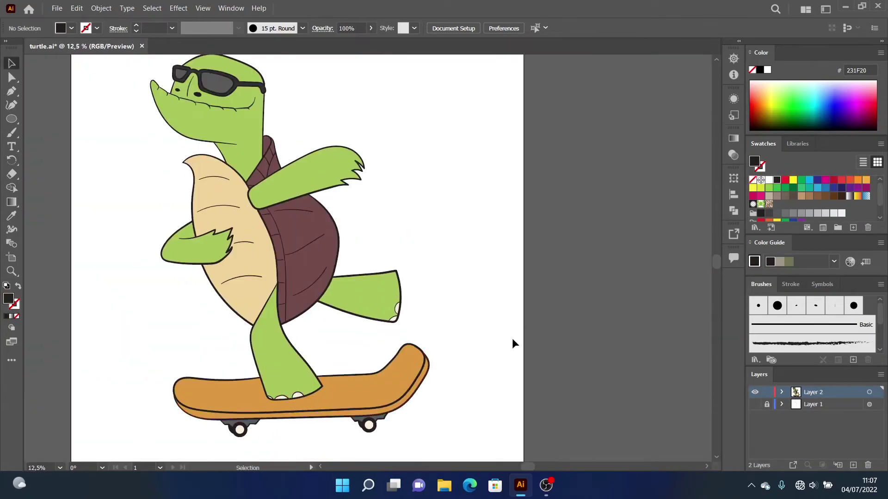
# Step: Expand the Live Paint turtle into ordinary filled shapes
pyautogui.click(459, 28)
pyautogui.click(415, 307)
pyautogui.rightClick(234, 201)
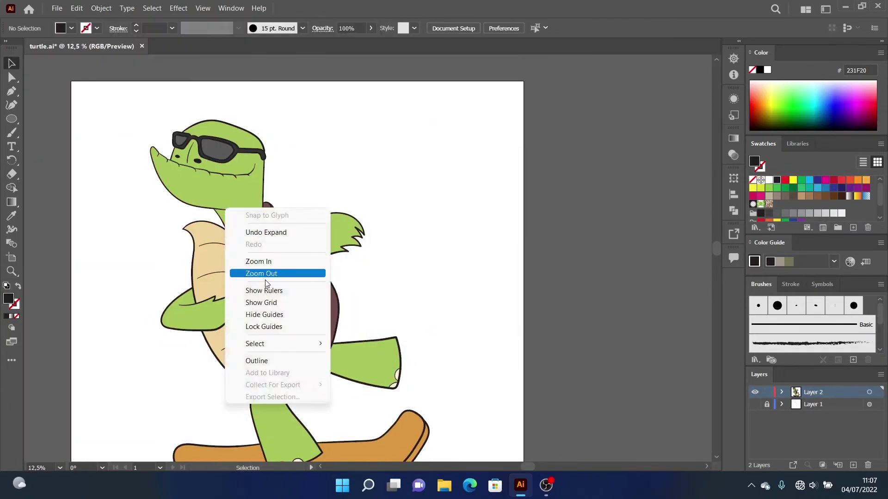
pyautogui.rightClick(298, 81)
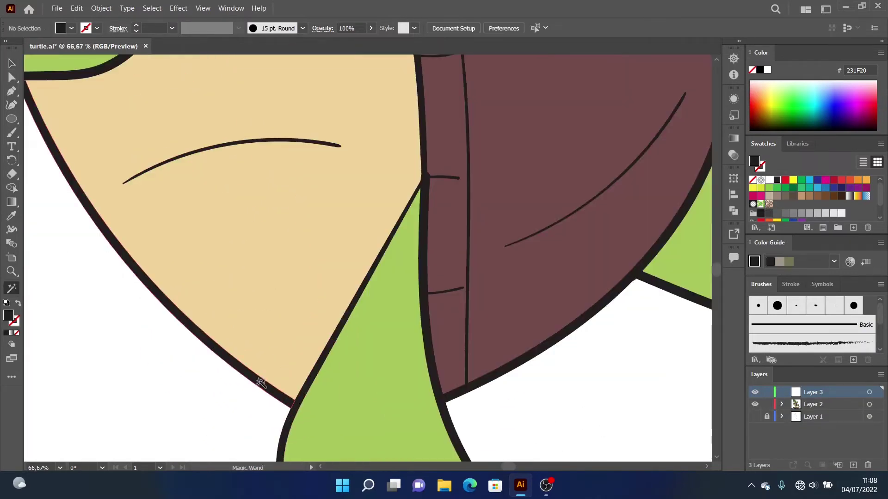
# Step: Select the black outlines and sunglasses, then add new Layer 4 for shading
pyautogui.click(260, 383)
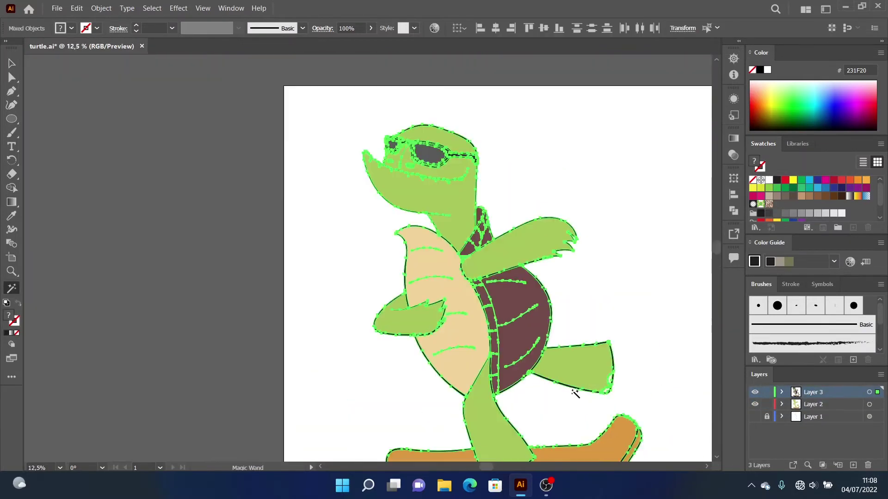
pyautogui.scroll(1, 490, 158)
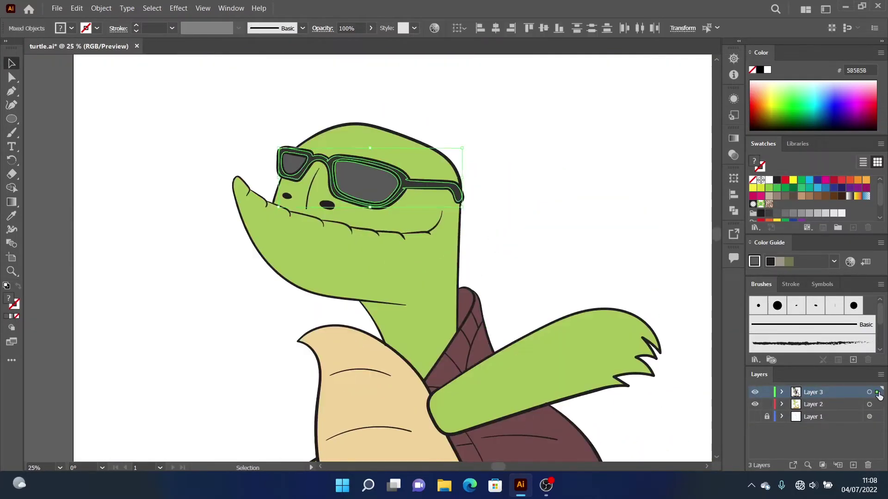
pyautogui.click(295, 164)
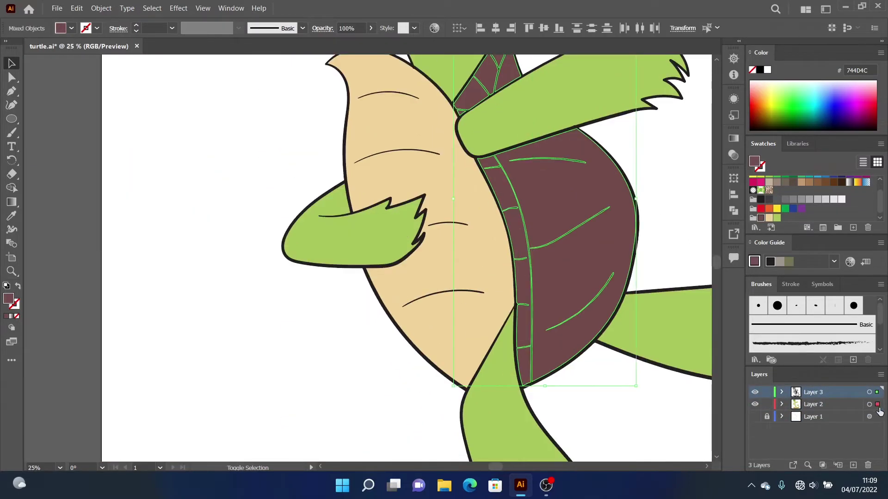
pyautogui.scroll(-1, 347, 396)
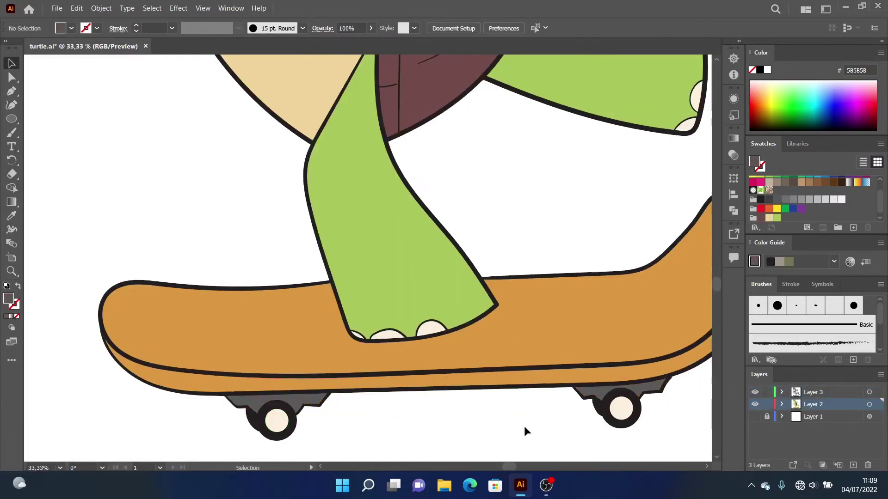
pyautogui.scroll(-3, 523, 425)
pyautogui.click(755, 404)
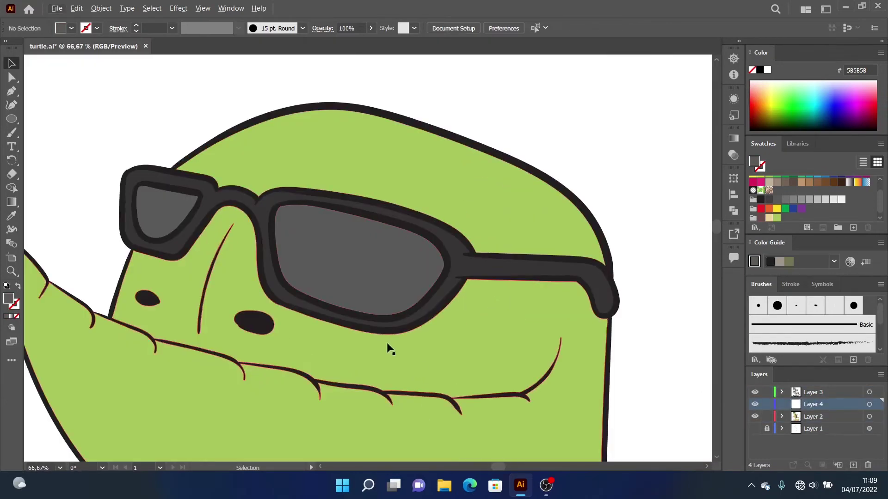
# Step: Set the fill to light grey 9E9E9E and draw a triangular highlight on the right lens
pyautogui.scroll(-3, 550, 393)
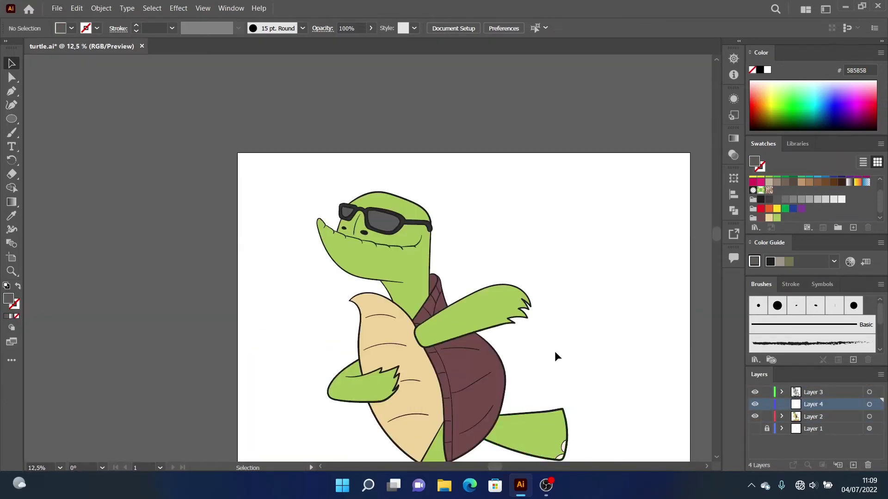
pyautogui.scroll(4, 532, 223)
pyautogui.doubleClick(8, 299)
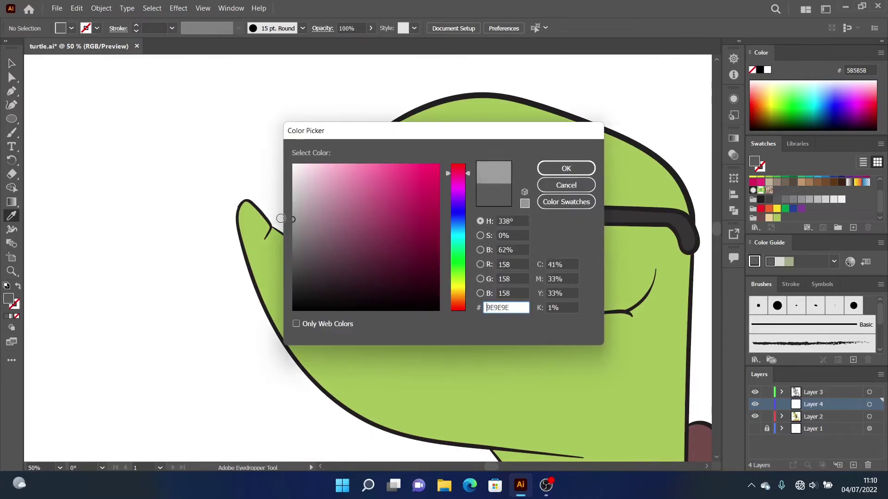
pyautogui.click(565, 166)
pyautogui.press('p')
pyautogui.scroll(2, 396, 198)
pyautogui.click(439, 246)
pyautogui.moveTo(433, 146); pyautogui.dragTo(444, 147)
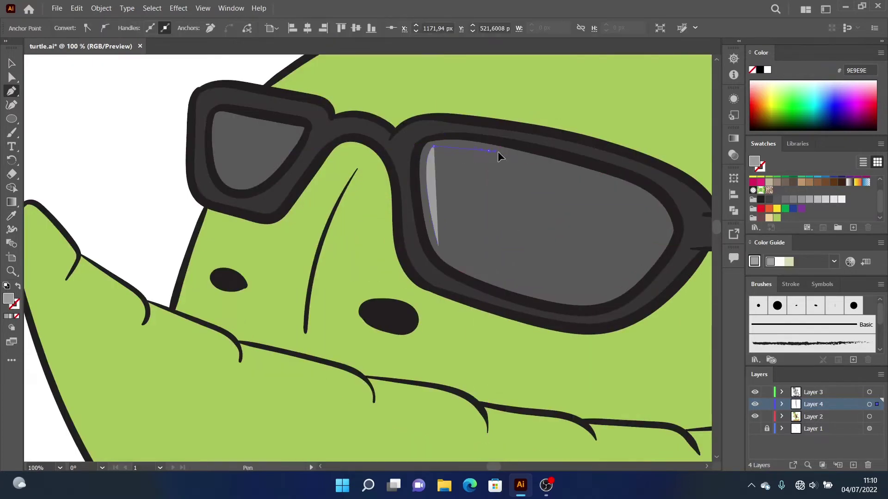
pyautogui.moveTo(483, 225); pyautogui.dragTo(485, 224)
pyautogui.moveTo(466, 173); pyautogui.dragTo(461, 157)
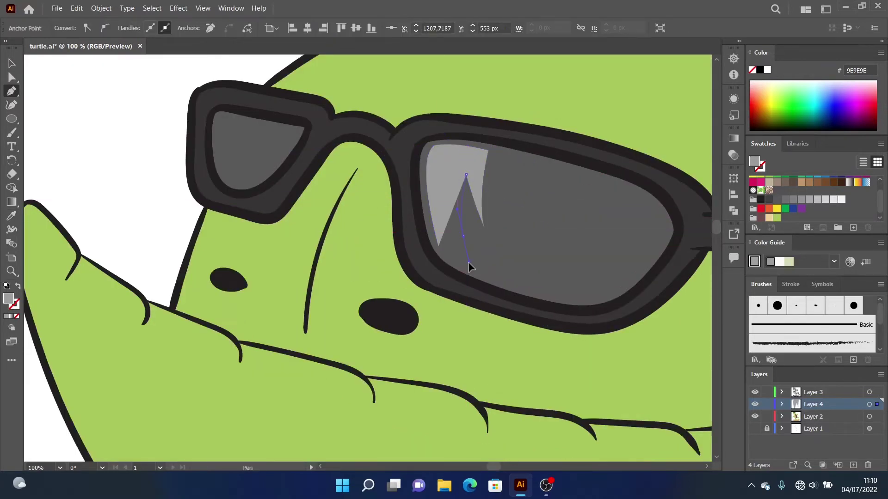
pyautogui.click(438, 246)
# Step: Draw a matching grey highlight on the left lens and finish the path
pyautogui.scroll(-3, 510, 310)
pyautogui.scroll(5, 440, 231)
pyautogui.click(409, 291)
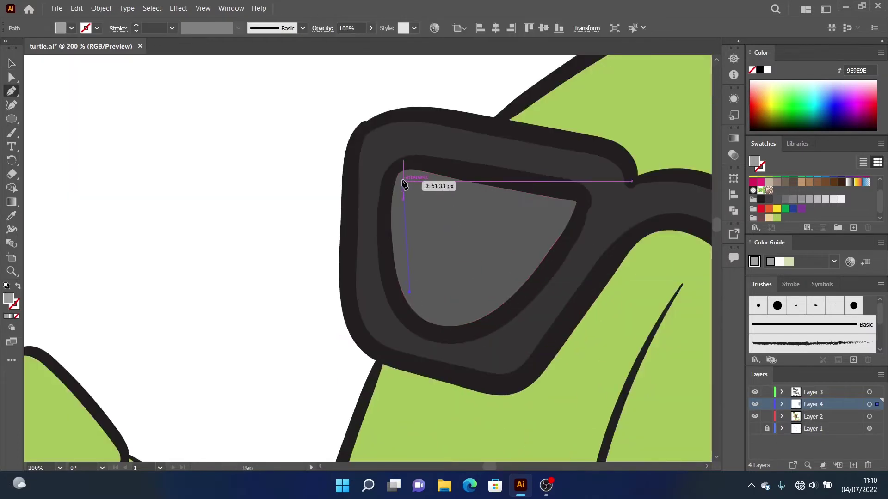
pyautogui.moveTo(403, 182); pyautogui.dragTo(456, 190)
pyautogui.click(457, 202)
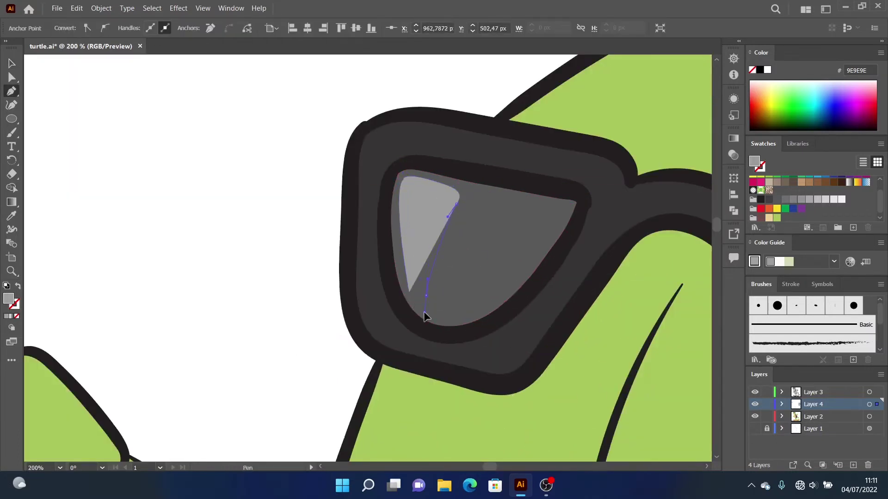
pyautogui.click(425, 295)
pyautogui.moveTo(423, 232); pyautogui.dragTo(421, 247)
pyautogui.hotkey('ctrl', '0')
pyautogui.press('Escape')
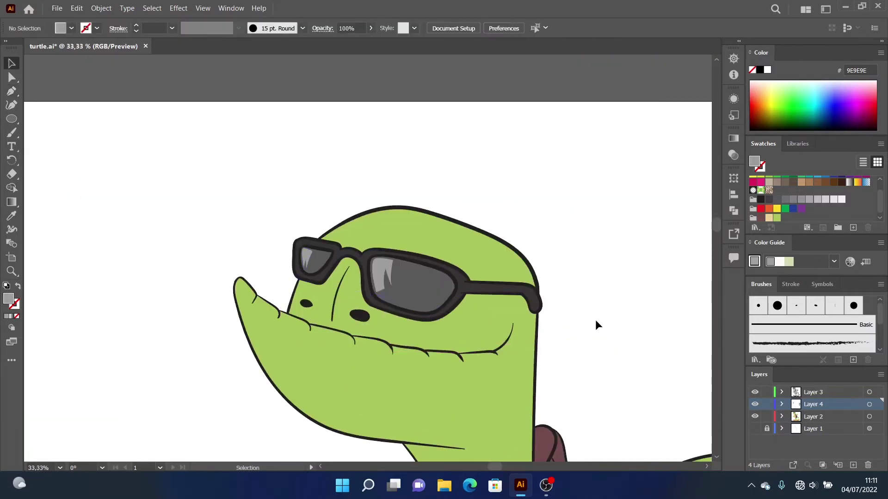
# Step: Sample the skin green and draw Pencil shadows under both sunglass lenses
pyautogui.press('i')
pyautogui.click(307, 306)
pyautogui.scroll(3, 306, 307)
pyautogui.press('n')
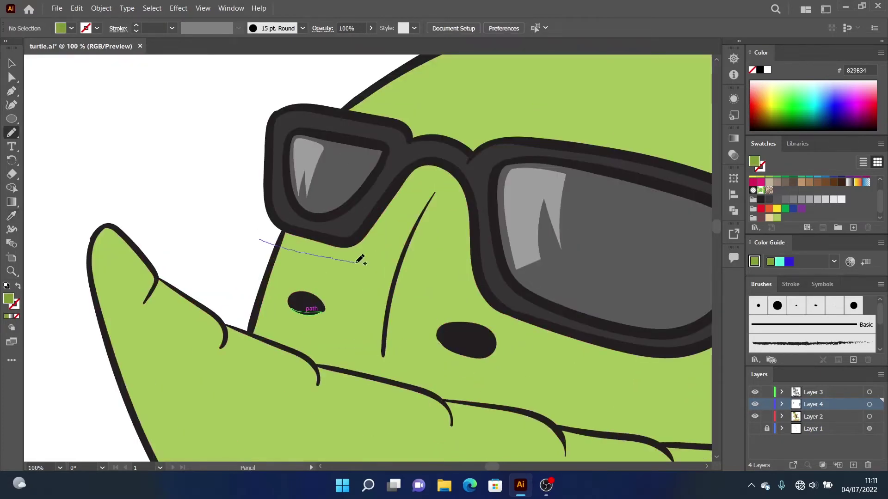
pyautogui.moveTo(482, 169); pyautogui.dragTo(484, 160)
pyautogui.hscroll(3, 318, 231)
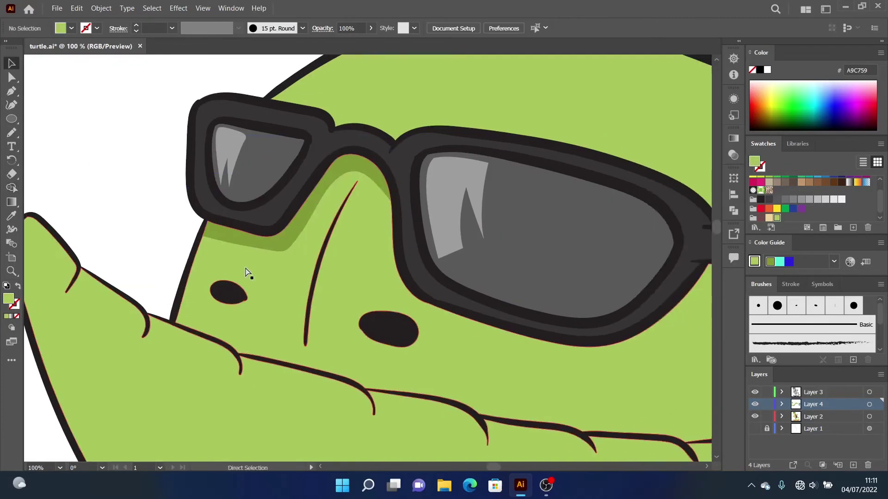
pyautogui.hscroll(4, 318, 231)
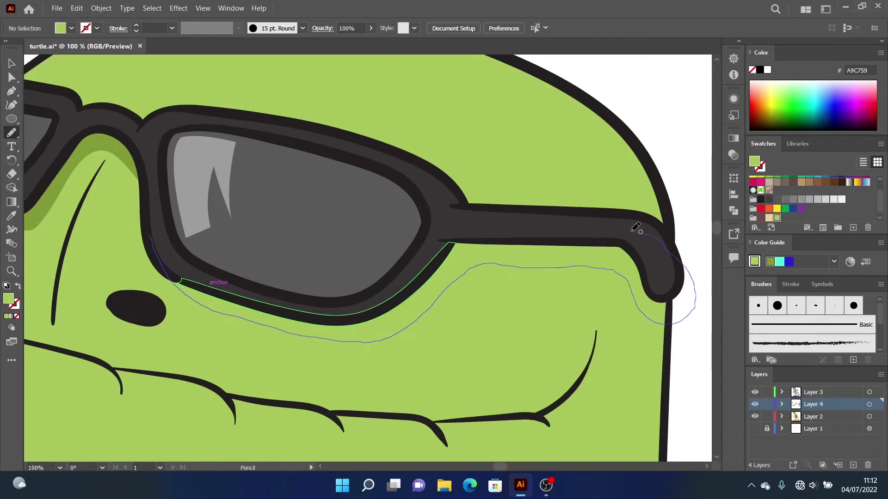
pyautogui.moveTo(636, 227); pyautogui.dragTo(638, 230)
pyautogui.hscroll(-3, 310, 237)
# Step: Adjust Pencil settings, pick a darker green and draw a shadow along the mouth line
pyautogui.press('v')
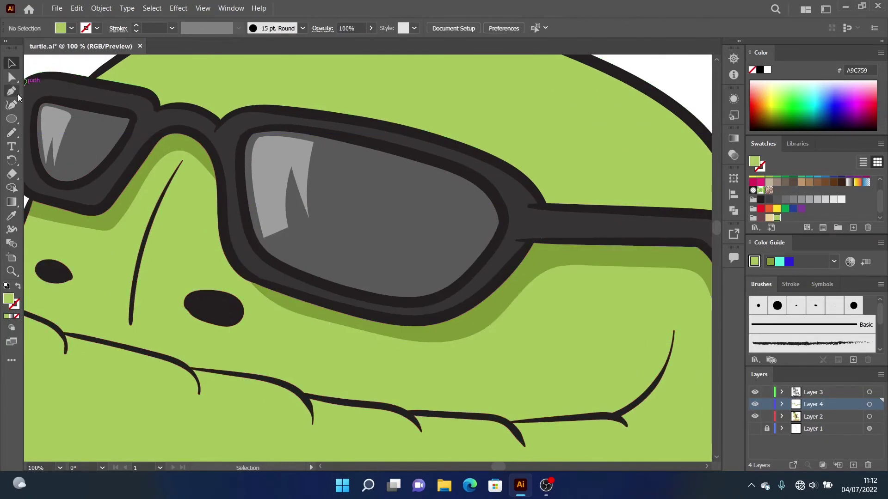
pyautogui.doubleClick(12, 132)
pyautogui.click(451, 325)
pyautogui.hscroll(-2, 358, 386)
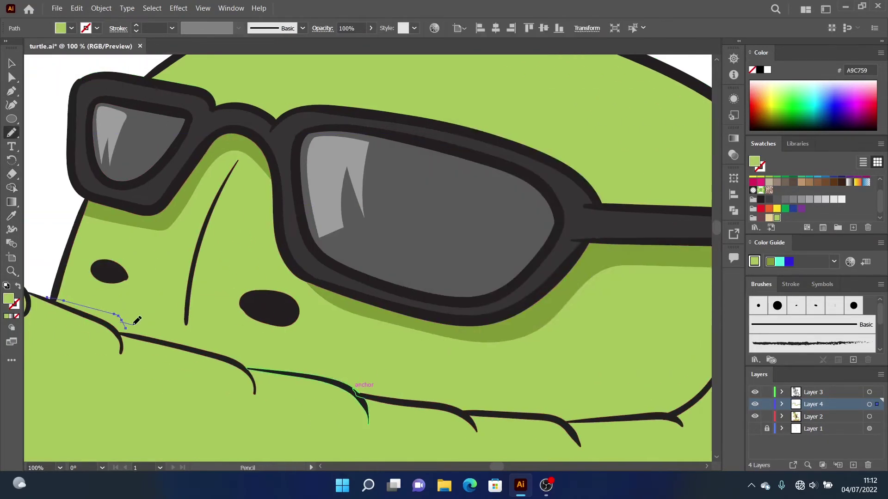
pyautogui.press('i')
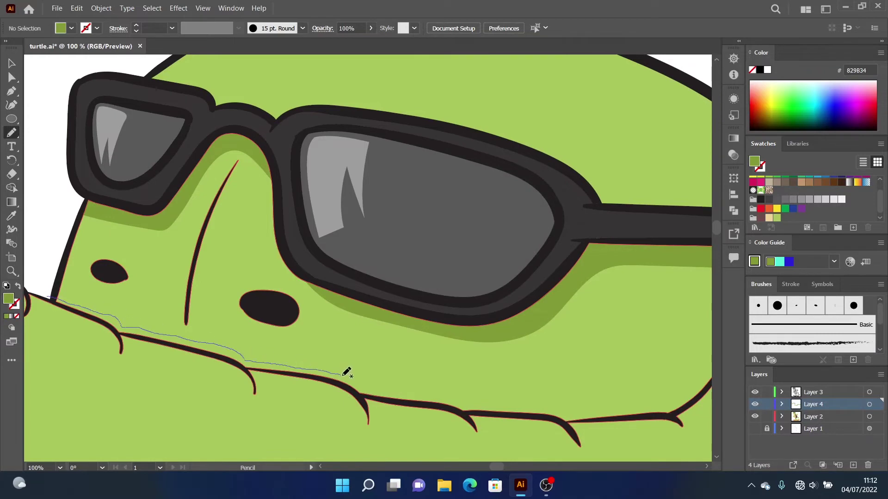
pyautogui.moveTo(343, 375); pyautogui.dragTo(360, 391)
pyautogui.moveTo(486, 402); pyautogui.dragTo(565, 418)
# Step: Select all the artwork, switch to the Shape Builder, then deselect
pyautogui.hscroll(2, 565, 417)
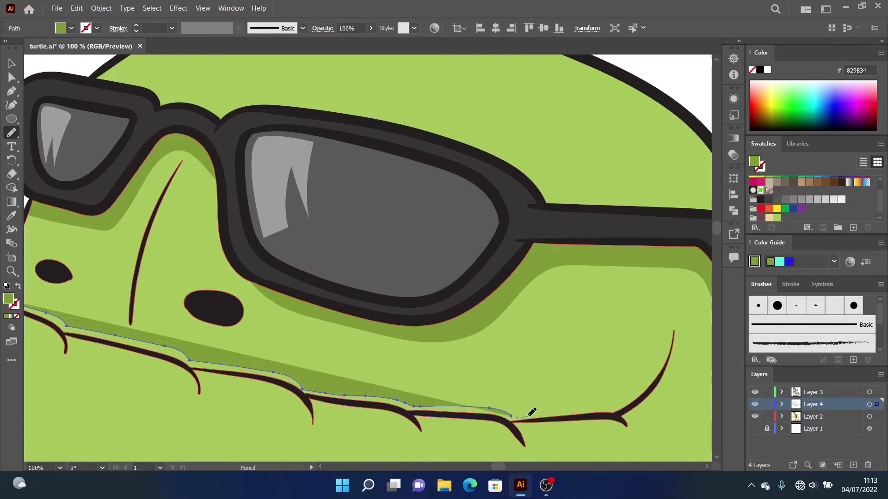
pyautogui.scroll(-3, 544, 415)
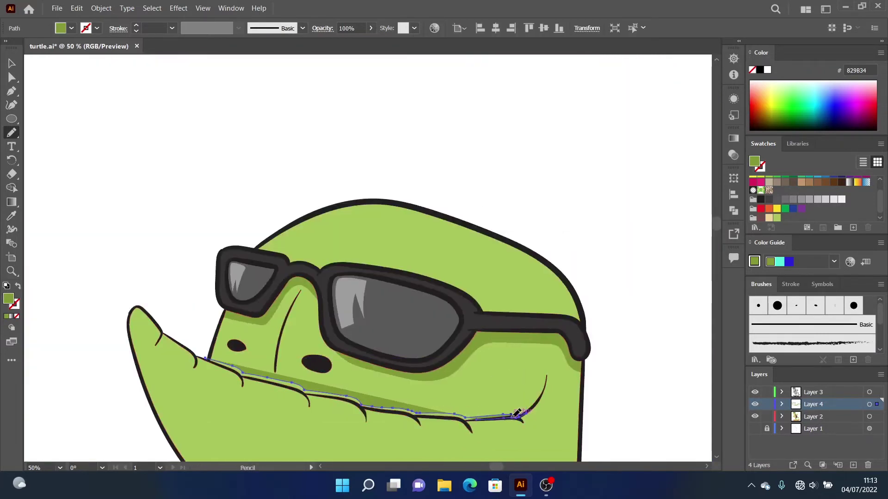
pyautogui.scroll(6, 513, 412)
pyautogui.hscroll(-3, 351, 374)
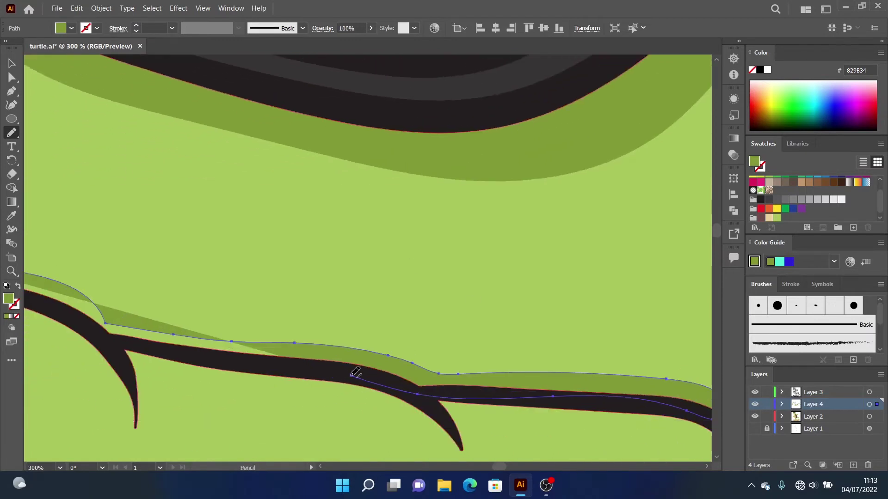
pyautogui.scroll(-3, 370, 301)
pyautogui.scroll(-3, 38, 228)
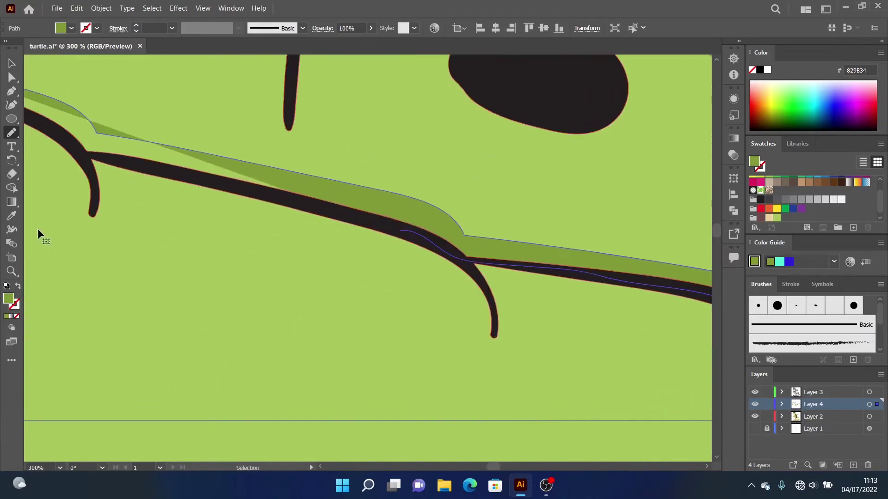
pyautogui.hscroll(-2, 185, 213)
pyautogui.hscroll(2, 37, 104)
pyautogui.scroll(2, 37, 104)
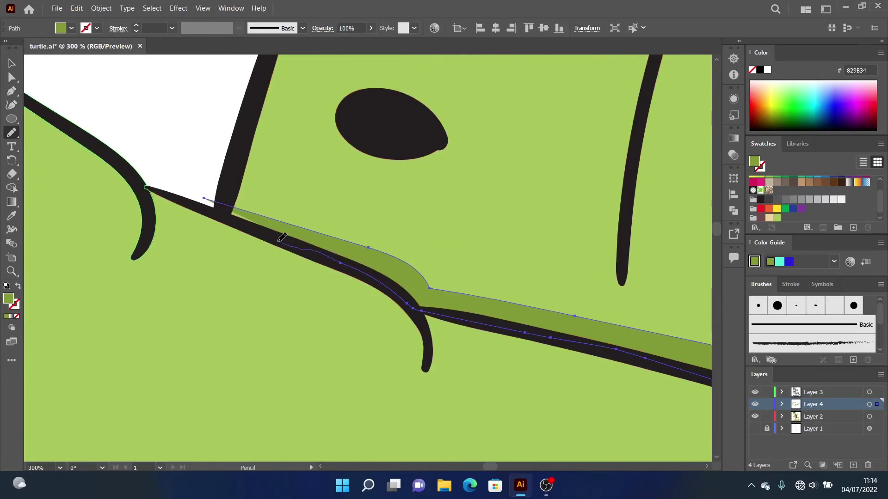
pyautogui.hotkey('ctrl', 'a')
pyautogui.hotkey('shift', 'm')
pyautogui.hotkey('ctrl', 'shift', 'a')
# Step: Draw a darker green shadow on the neck under the chin
pyautogui.scroll(-3, 648, 294)
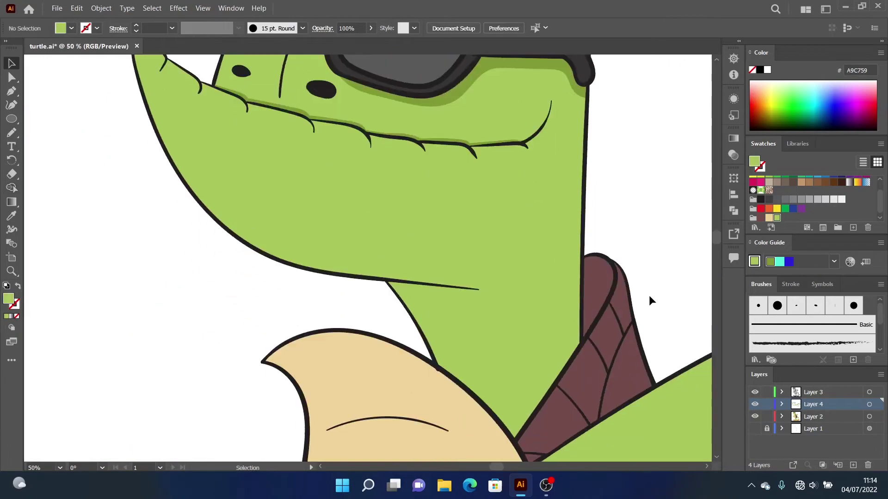
pyautogui.press('n')
pyautogui.scroll(3, 462, 259)
pyautogui.moveTo(461, 223)
pyautogui.mouseDown()
pyautogui.moveTo(448, 296)
pyautogui.moveTo(531, 418)
pyautogui.mouseUp()
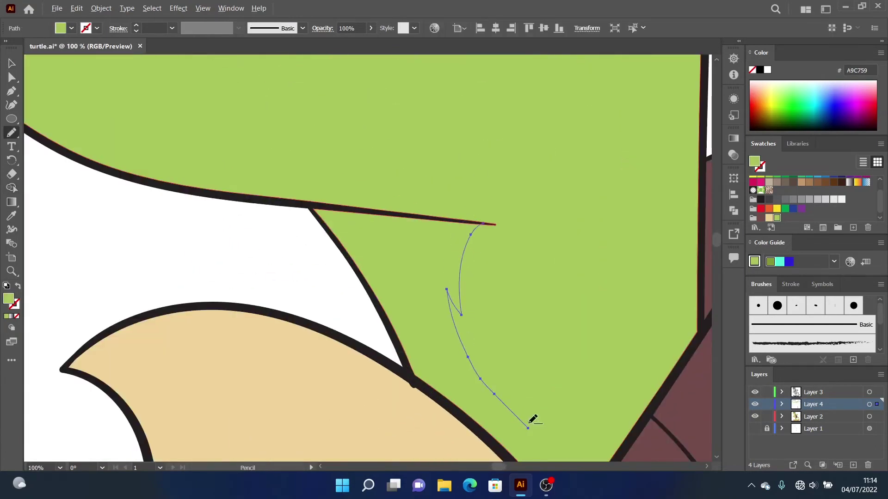
pyautogui.scroll(-1, 516, 317)
pyautogui.moveTo(663, 164); pyautogui.dragTo(646, 150)
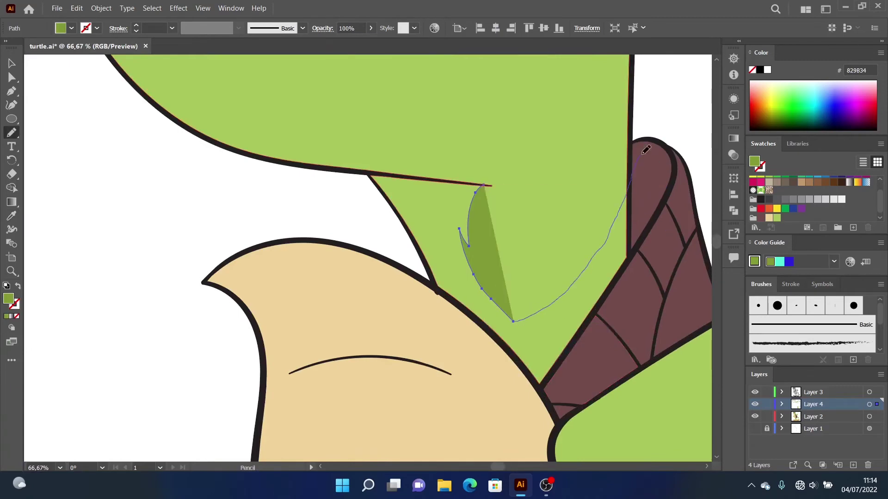
pyautogui.moveTo(372, 171); pyautogui.dragTo(371, 173)
pyautogui.scroll(3, 433, 184)
pyautogui.moveTo(273, 154); pyautogui.dragTo(355, 157)
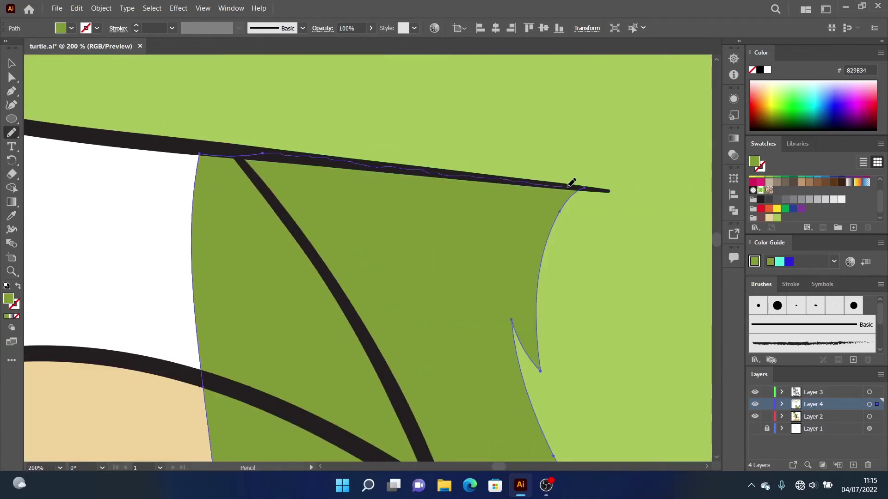
pyautogui.moveTo(572, 183); pyautogui.dragTo(583, 187)
# Step: Draw a darker green shadow beneath the front hand and clear the selection
pyautogui.scroll(-3, 610, 236)
pyautogui.scroll(-3, 563, 307)
pyautogui.scroll(-3, 460, 318)
pyautogui.scroll(2, 398, 302)
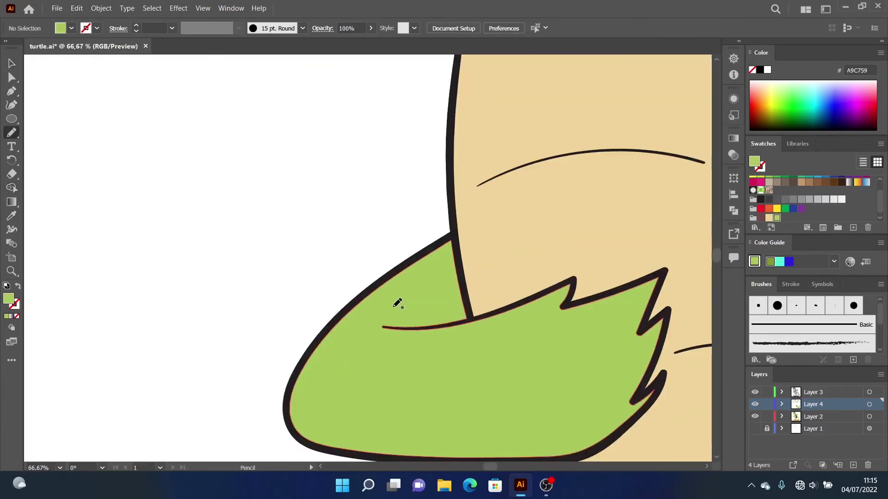
pyautogui.scroll(2, 398, 302)
pyautogui.moveTo(385, 356); pyautogui.dragTo(424, 319)
pyautogui.moveTo(532, 347); pyautogui.dragTo(397, 353)
pyautogui.hotkey('ctrl', '0')
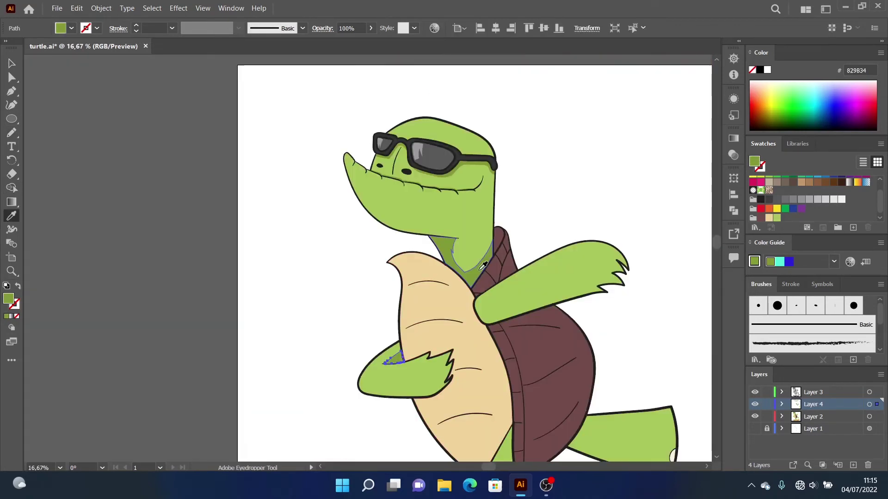
pyautogui.press('v')
pyautogui.scroll(-2, 577, 244)
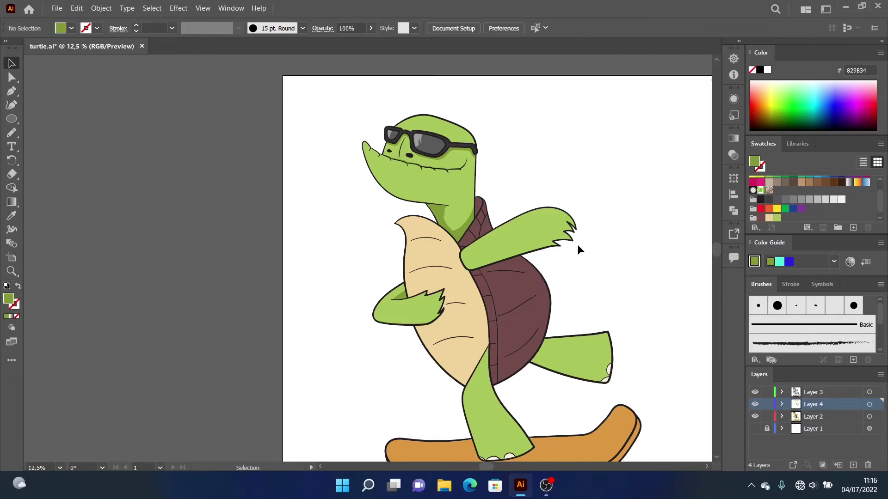
# Step: Pencil dark-green shading where the arm and leg meet the shell, undoing a stray leg shape
pyautogui.scroll(2, 537, 234)
pyautogui.press('n')
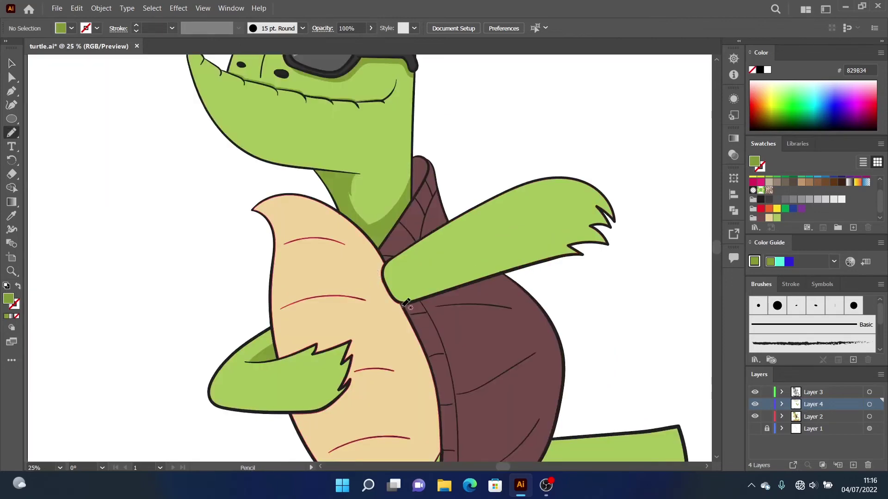
pyautogui.moveTo(365, 290); pyautogui.dragTo(379, 278)
pyautogui.scroll(-5, 487, 353)
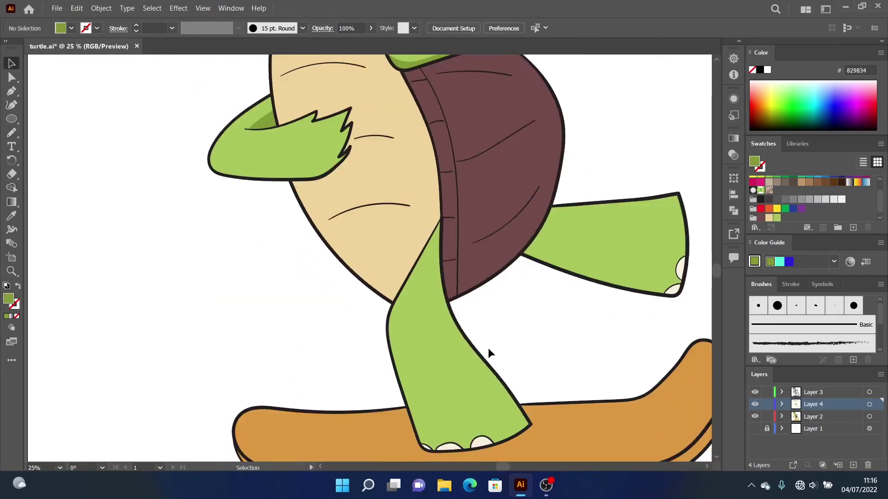
pyautogui.scroll(1, 426, 174)
pyautogui.moveTo(426, 160); pyautogui.dragTo(456, 156)
pyautogui.hotkey('ctrl', 'z')
# Step: Trim the green shading with Shape Builder so it stays inside the back leg
pyautogui.scroll(-2, 495, 317)
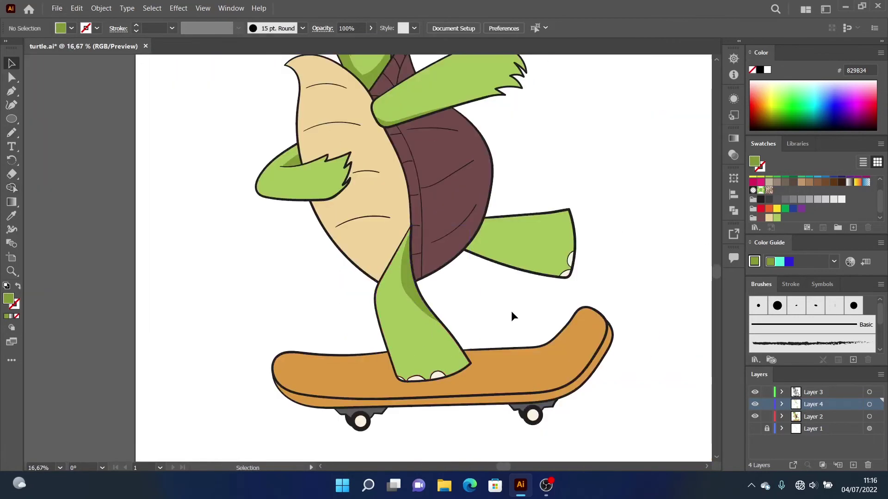
pyautogui.scroll(2, 345, 180)
pyautogui.moveTo(333, 261); pyautogui.dragTo(345, 333)
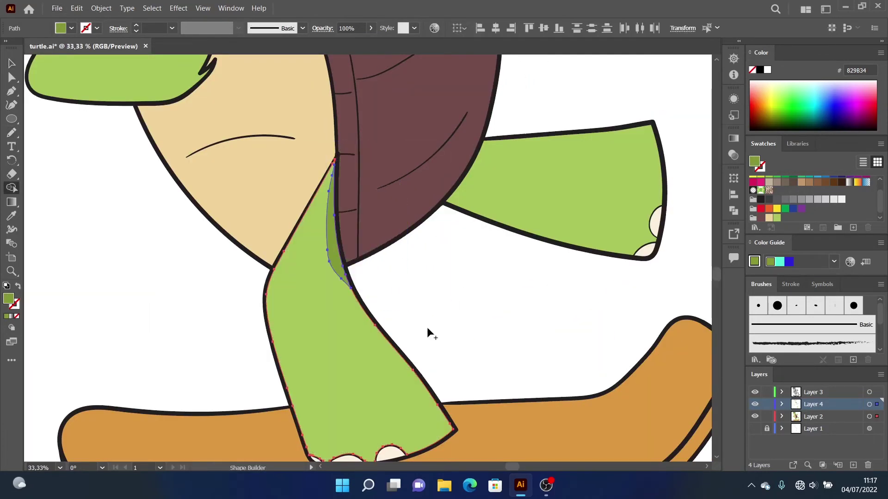
pyautogui.hscroll(2, 417, 139)
pyautogui.moveTo(533, 251); pyautogui.dragTo(536, 253)
pyautogui.scroll(-2, 467, 165)
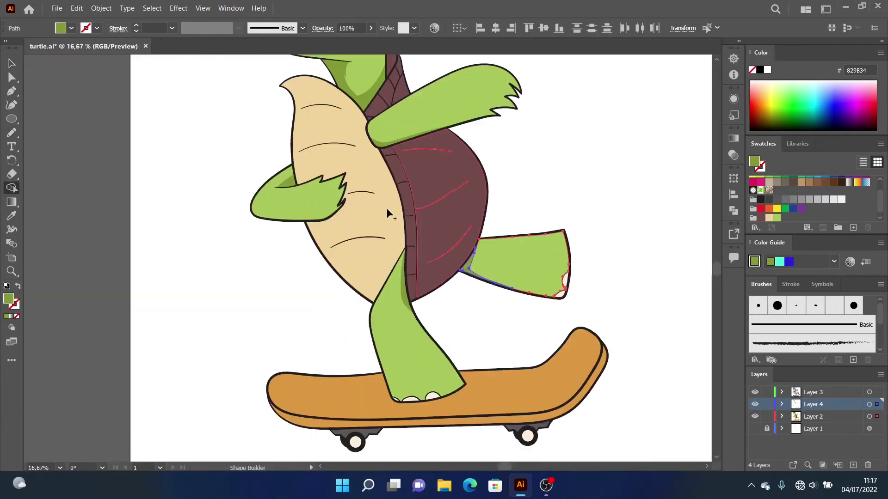
pyautogui.press('v')
pyautogui.click(536, 196)
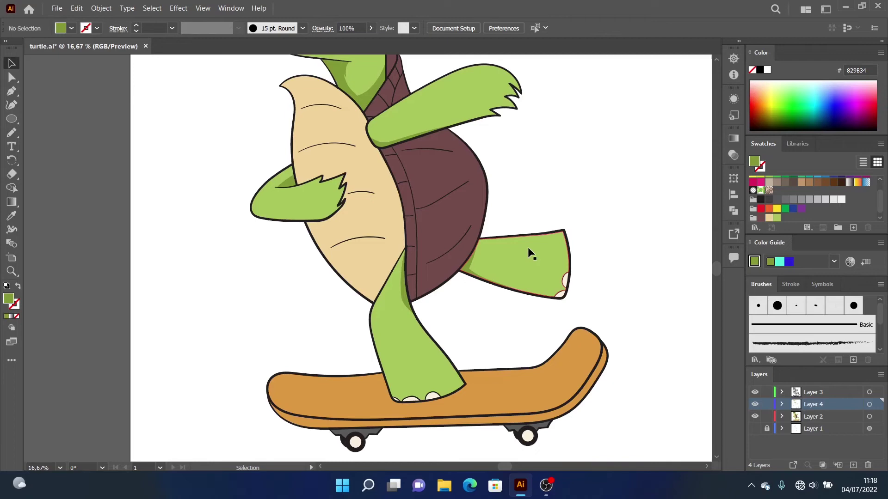
# Step: Sample the belly tan, darken it, and pencil a shadow along the lower belly
pyautogui.press('i')
pyautogui.click(342, 222)
pyautogui.doubleClick(8, 298)
pyautogui.click(356, 190)
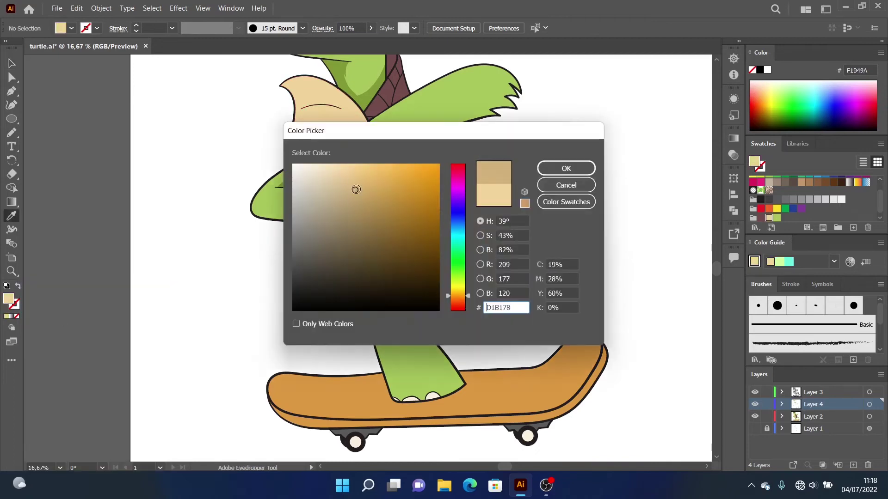
pyautogui.click(566, 168)
pyautogui.scroll(2, 343, 224)
pyautogui.scroll(1, 343, 224)
pyautogui.press('n')
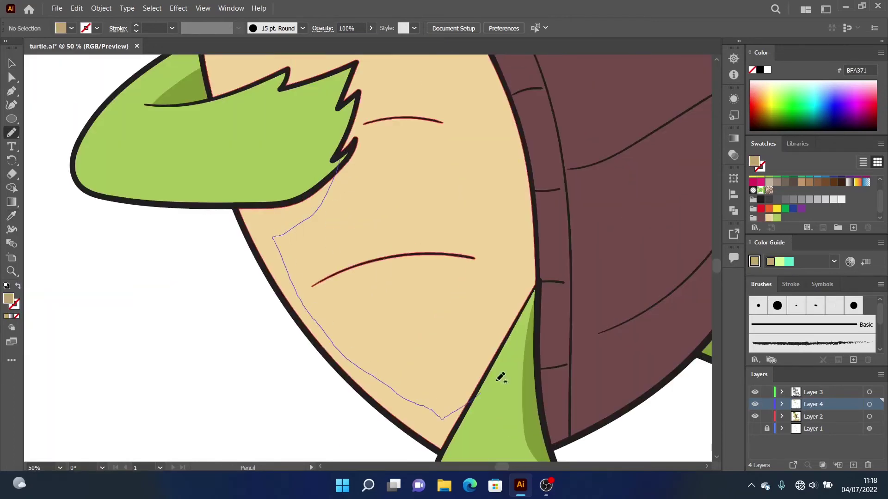
pyautogui.moveTo(501, 376); pyautogui.dragTo(506, 368)
# Step: Eyedrop the shell's brown colour as the new fill
pyautogui.press('v')
pyautogui.scroll(-2, 343, 246)
pyautogui.scroll(1, 343, 245)
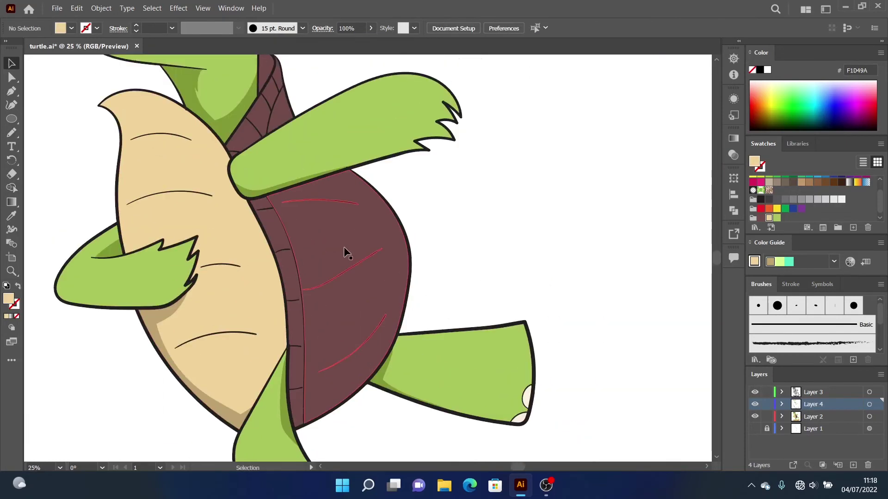
pyautogui.press('i')
pyautogui.click(344, 248)
# Step: Darken the brown and draw a trimmed shadow on the shell beneath the arm
pyautogui.doubleClick(8, 299)
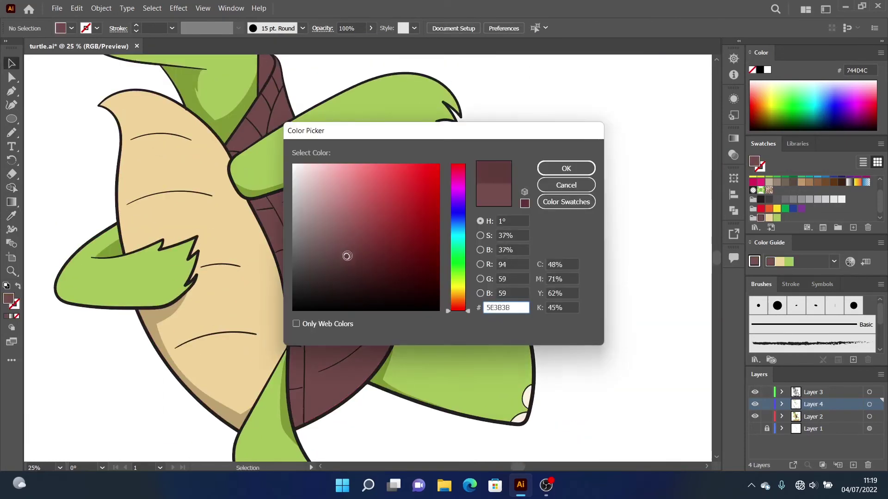
pyautogui.click(567, 168)
pyautogui.scroll(2, 340, 199)
pyautogui.moveTo(433, 141); pyautogui.dragTo(428, 151)
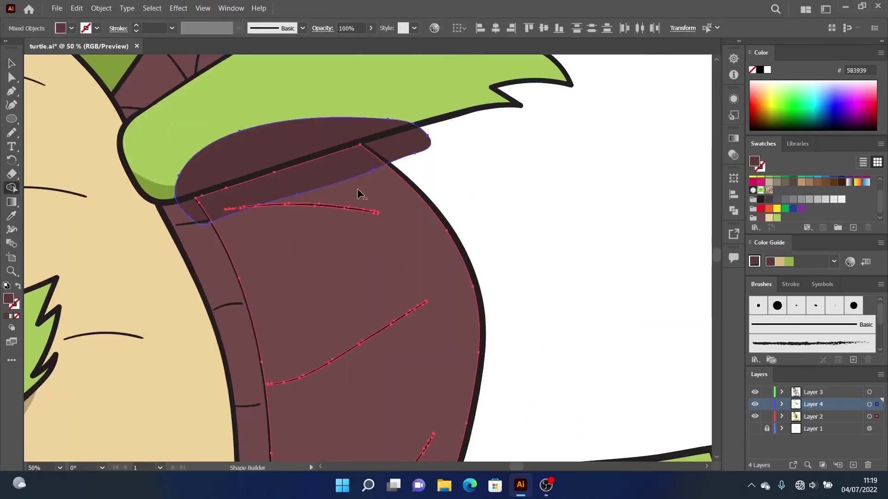
pyautogui.moveTo(202, 178); pyautogui.dragTo(204, 178)
pyautogui.press('v')
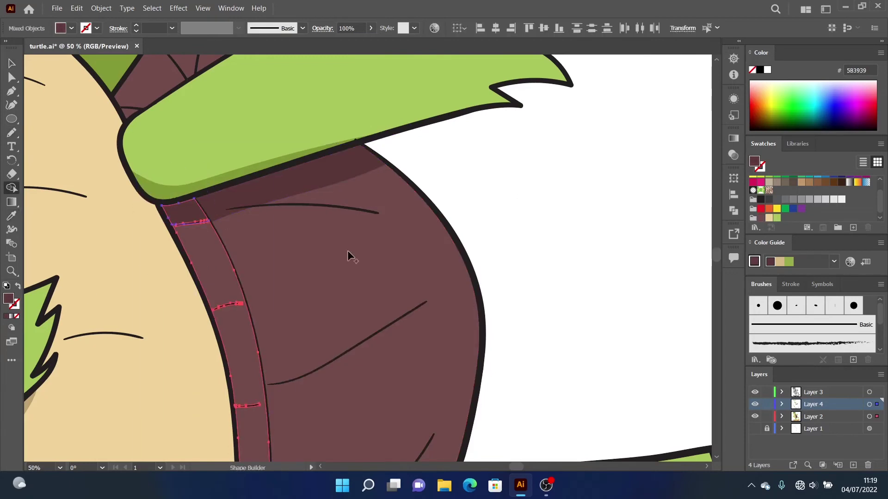
pyautogui.scroll(-3, 348, 251)
pyautogui.scroll(3, 548, 294)
# Step: Pencil darker brown shadows on the lower shell by the leg and along its edge
pyautogui.press('n')
pyautogui.moveTo(266, 231); pyautogui.dragTo(261, 228)
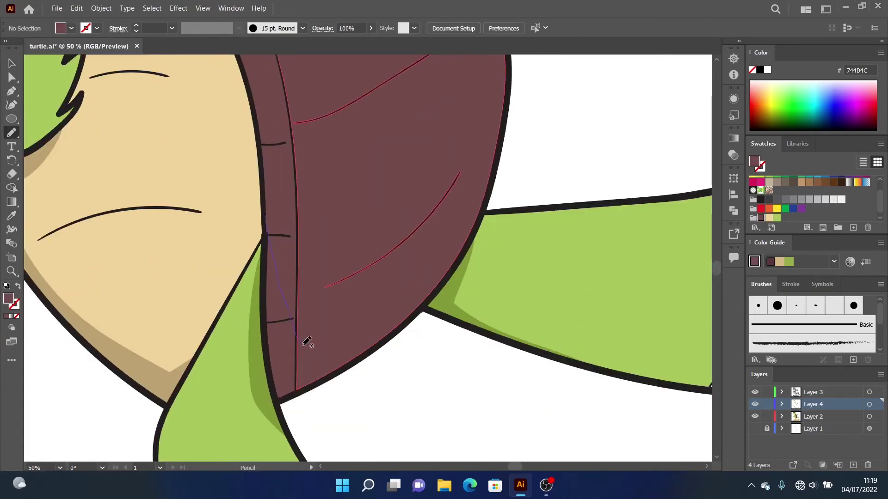
pyautogui.press('i')
pyautogui.click(292, 116)
pyautogui.press('n')
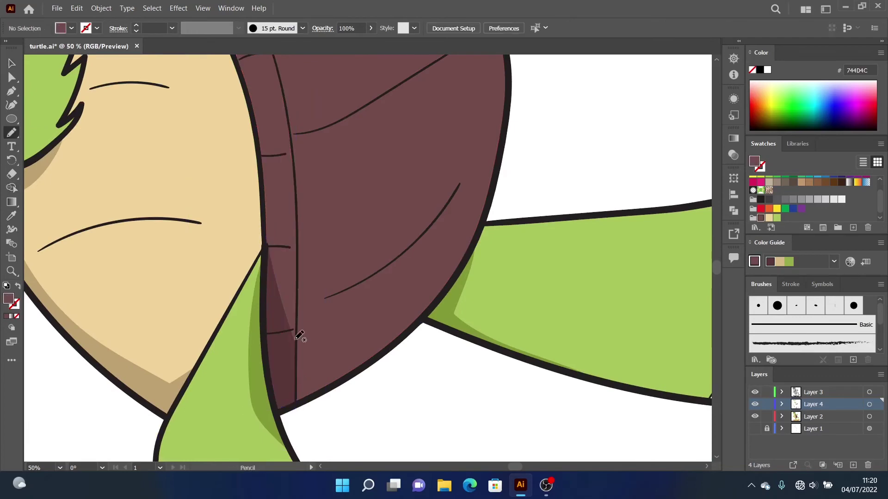
pyautogui.moveTo(297, 337); pyautogui.dragTo(499, 190)
pyautogui.press('v')
# Step: Deselect the shadow shape and scroll down the artwork
pyautogui.scroll(-2, 440, 404)
pyautogui.scroll(-2, 472, 337)
pyautogui.click(473, 337)
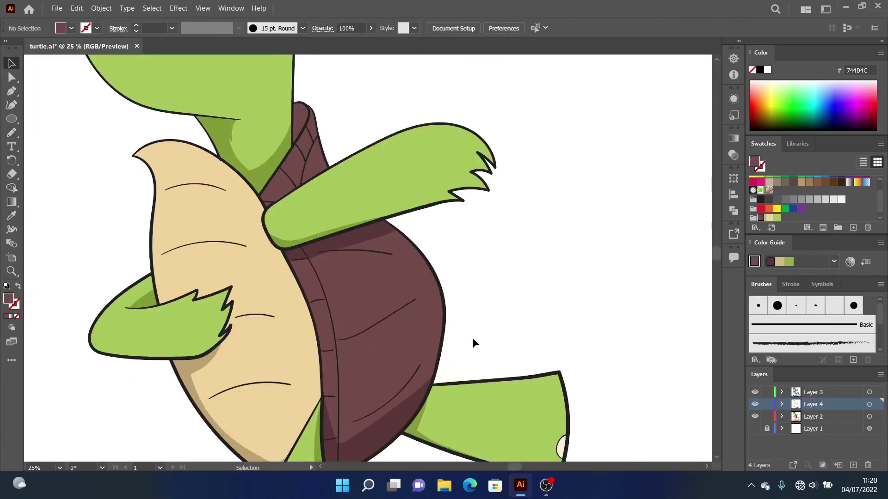
pyautogui.scroll(-2, 254, 138)
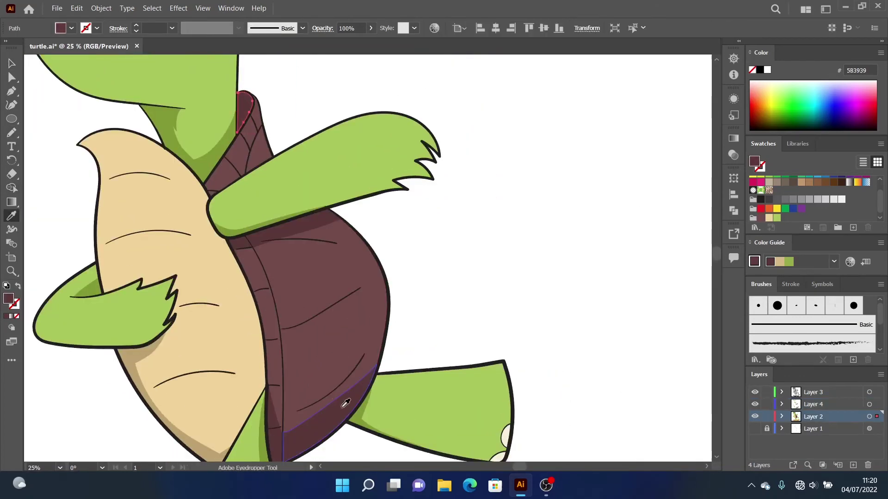
pyautogui.scroll(-5, 363, 305)
pyautogui.scroll(-2, 363, 305)
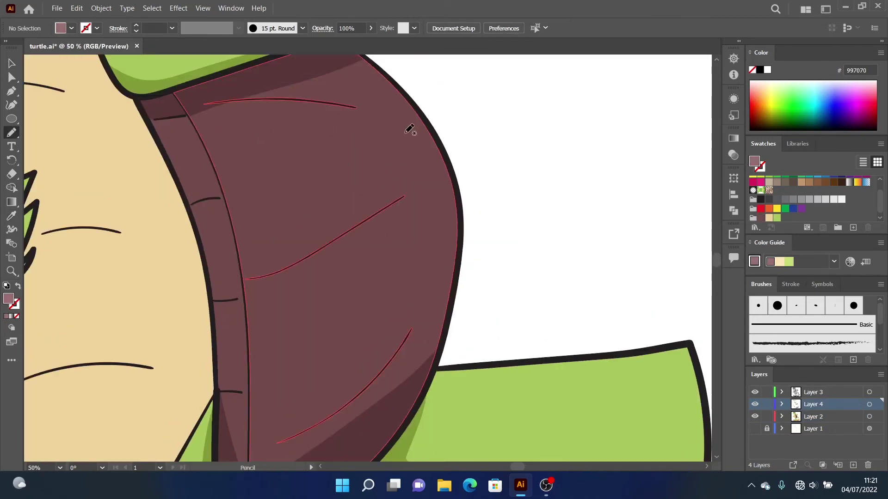
# Step: Draw three light mauve highlight streaks across the shell
pyautogui.moveTo(437, 155); pyautogui.dragTo(434, 158)
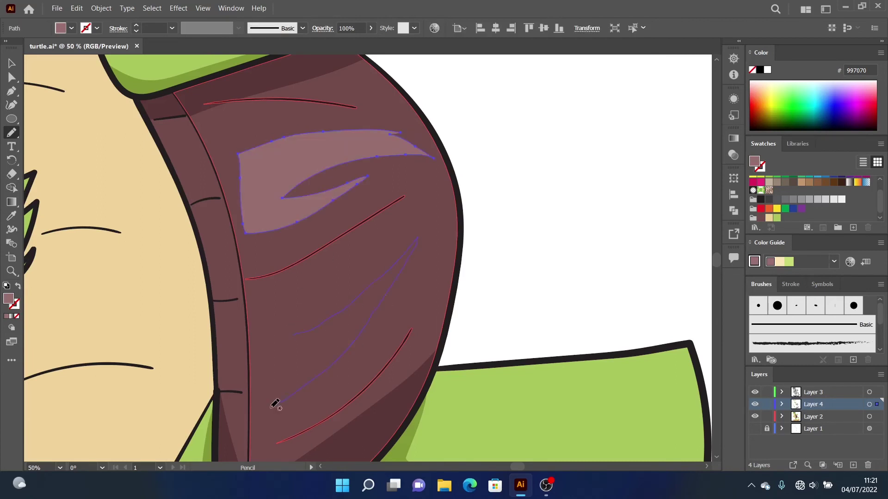
pyautogui.moveTo(337, 319); pyautogui.dragTo(270, 333)
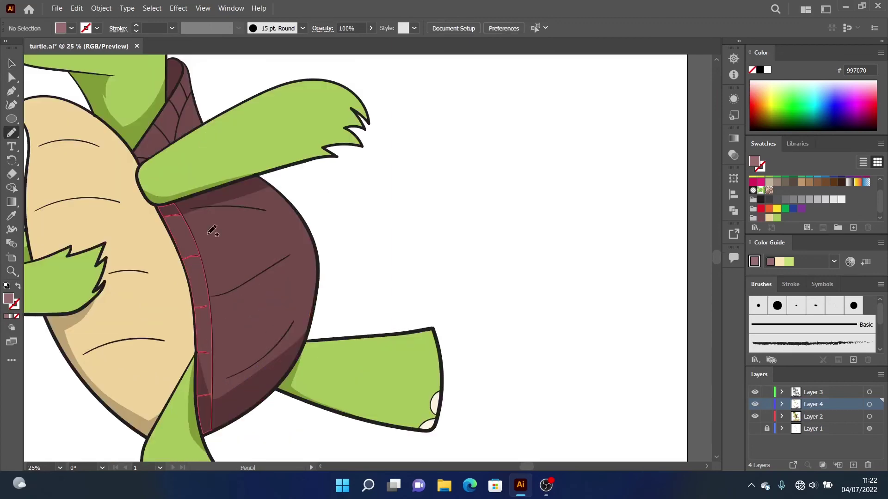
pyautogui.moveTo(235, 276); pyautogui.dragTo(288, 248)
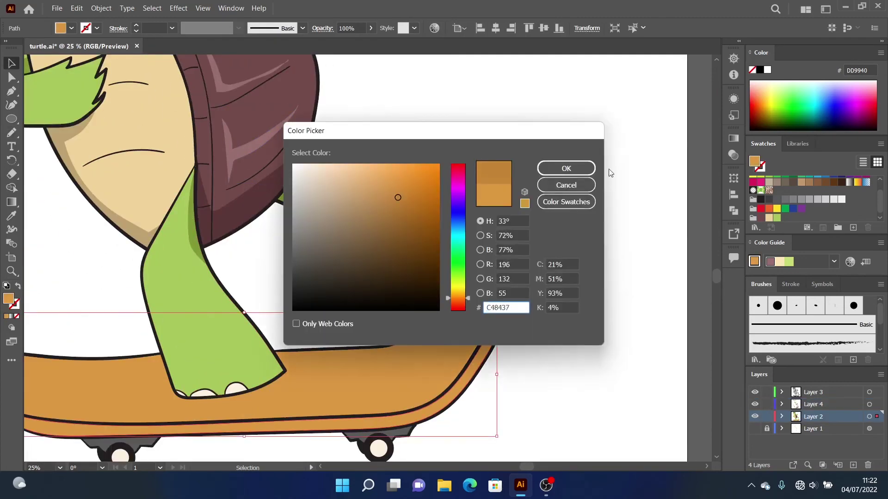
# Step: Pencil a darker orange shadow over the skateboard deck under the feet
pyautogui.press('n')
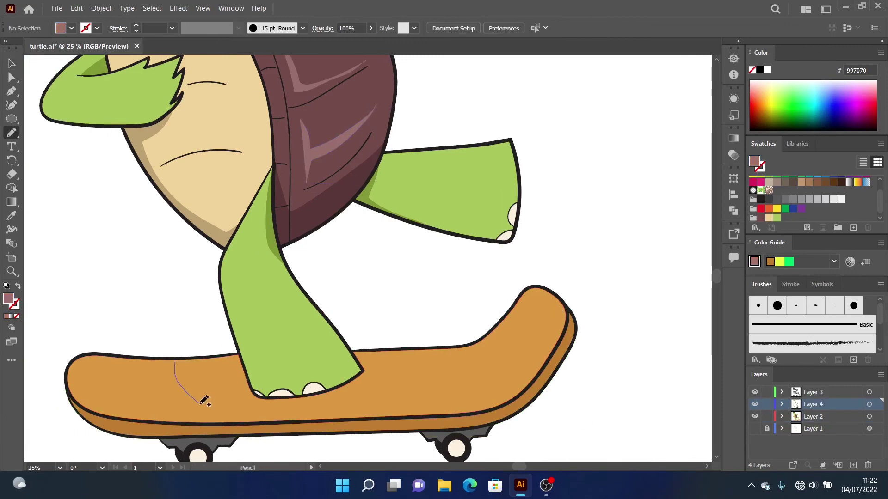
pyautogui.moveTo(199, 398); pyautogui.dragTo(171, 334)
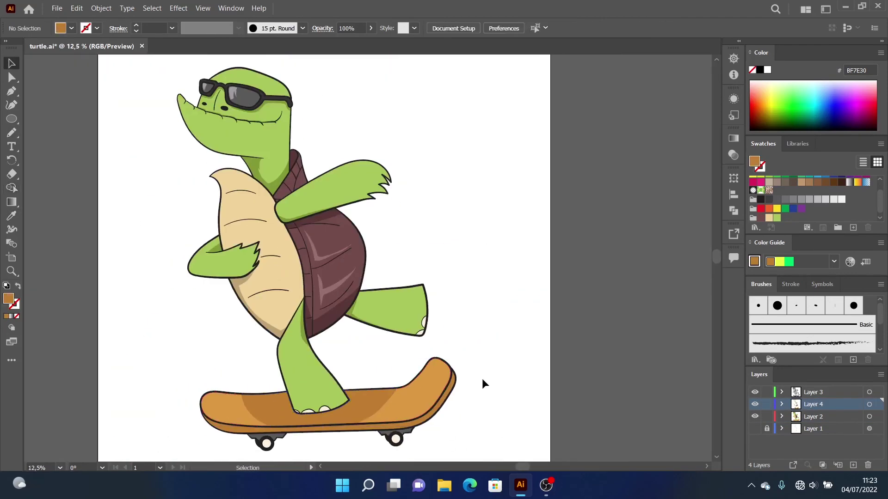
pyautogui.scroll(-1, 482, 383)
# Step: Unlock and activate the bottom layer, then delete a mistaken brown rectangle
pyautogui.click(767, 428)
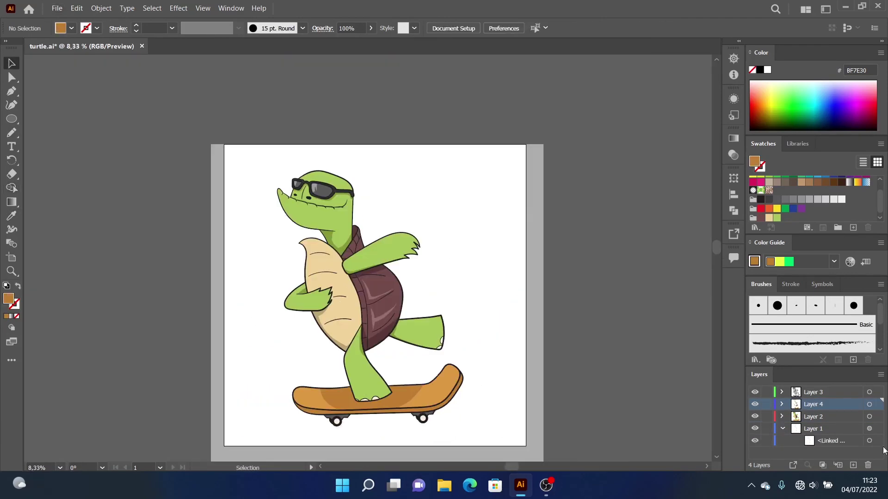
pyautogui.click(813, 428)
pyautogui.press('m')
pyautogui.click(499, 346)
pyautogui.write('4000')
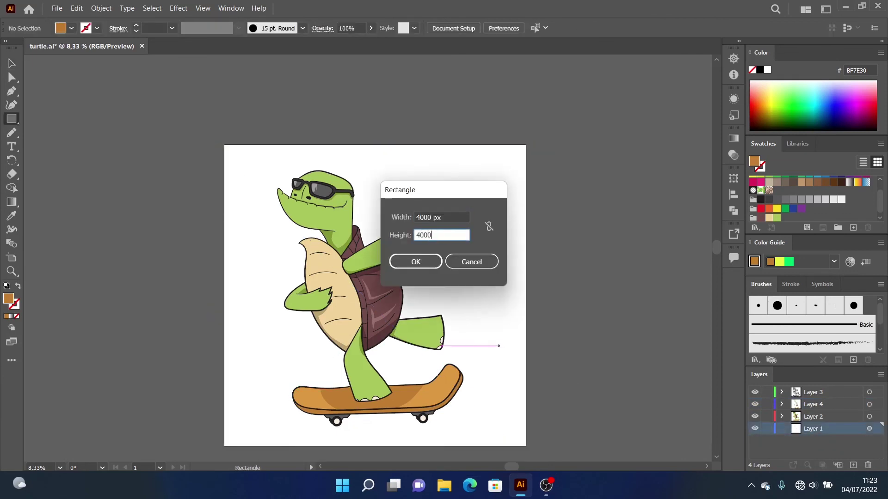
pyautogui.press('Return')
pyautogui.press('v')
pyautogui.press('Delete')
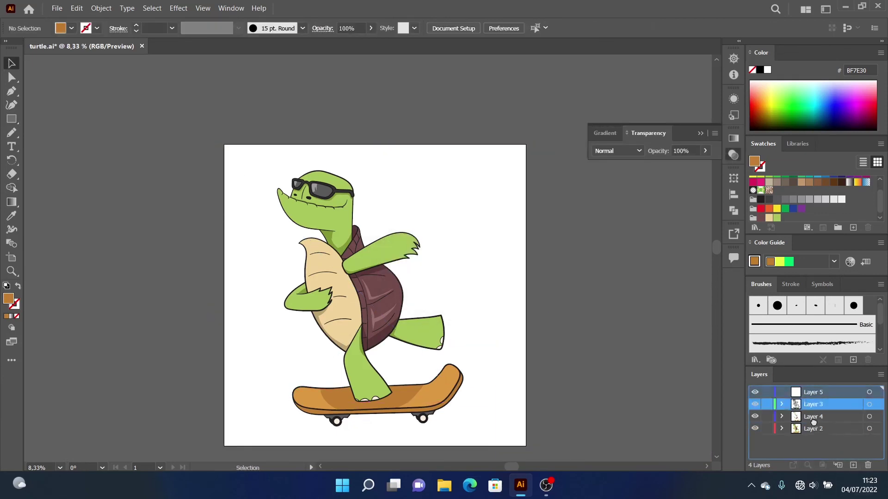
# Step: Create a 4000 x 4000 px white square centred on the artboard
pyautogui.click(476, 388)
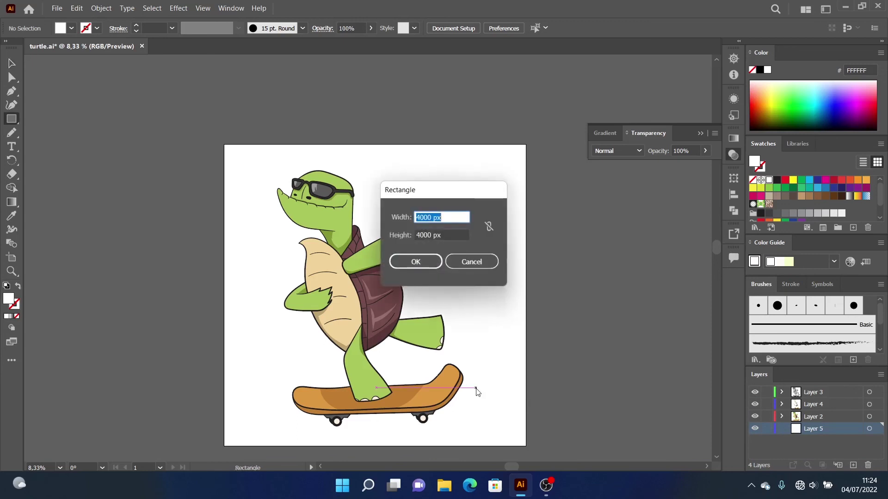
pyautogui.click(413, 261)
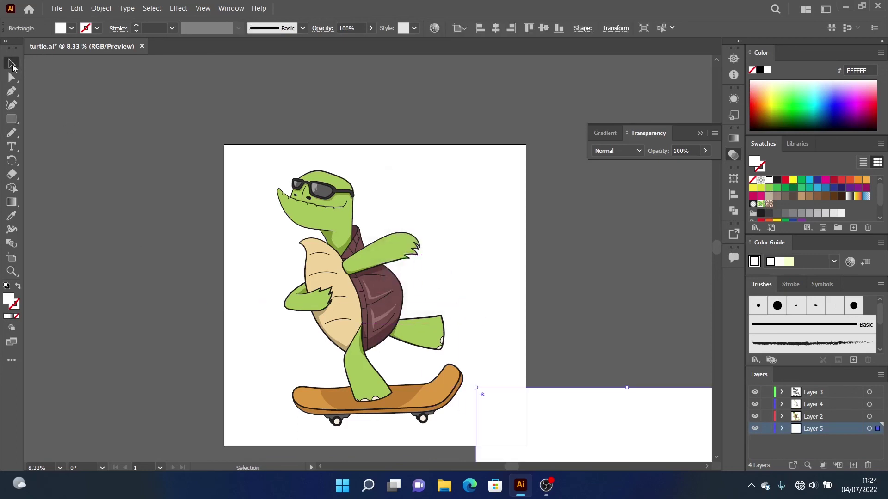
pyautogui.click(544, 28)
pyautogui.click(495, 28)
pyautogui.click(597, 246)
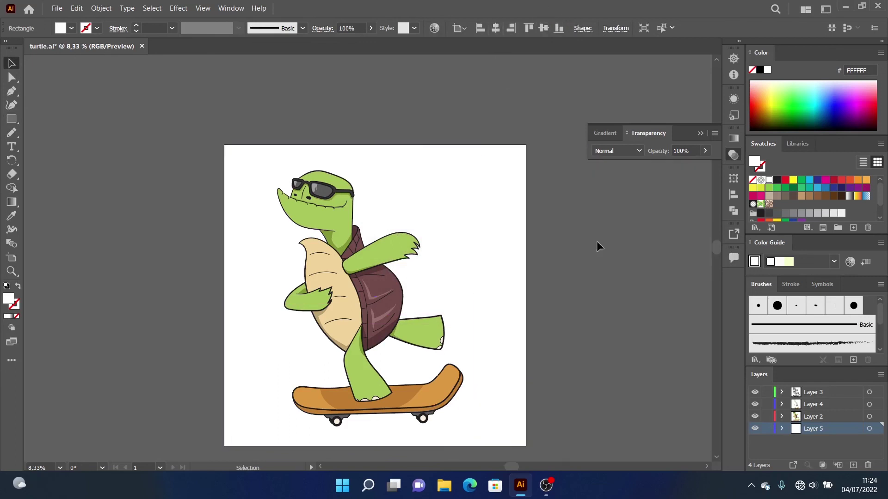
pyautogui.click(701, 134)
pyautogui.scroll(-2, 604, 218)
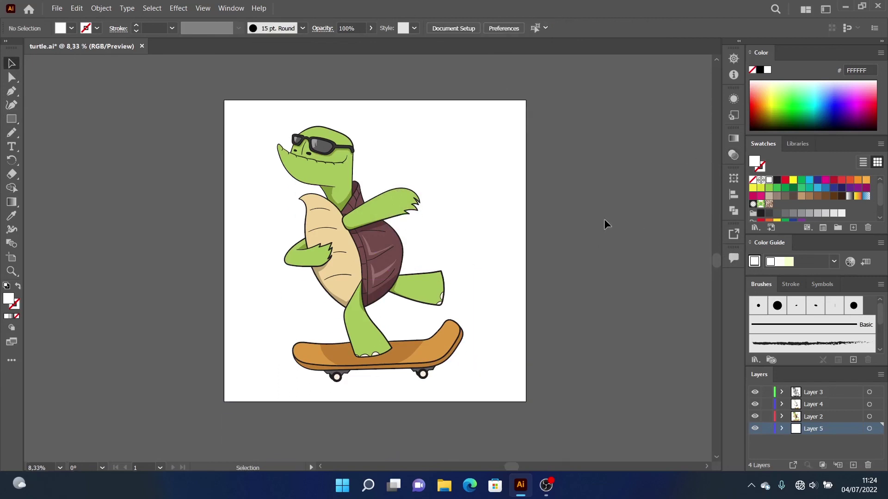
pyautogui.scroll(-1, 595, 210)
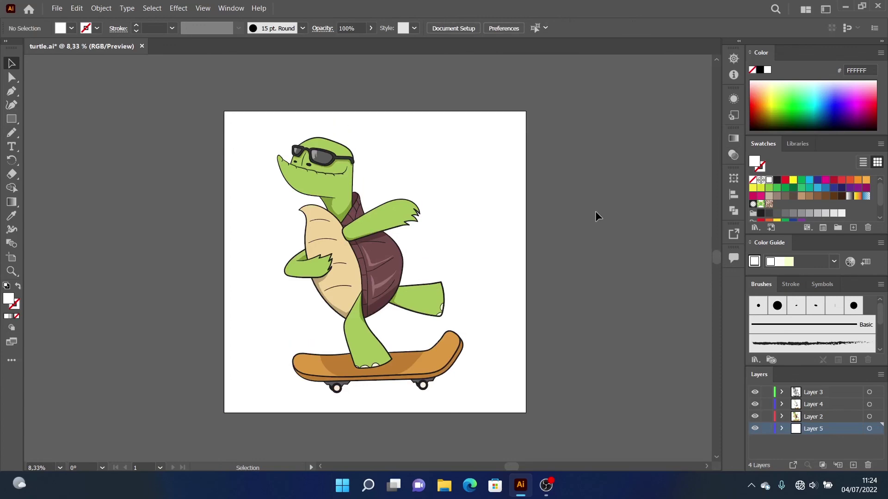